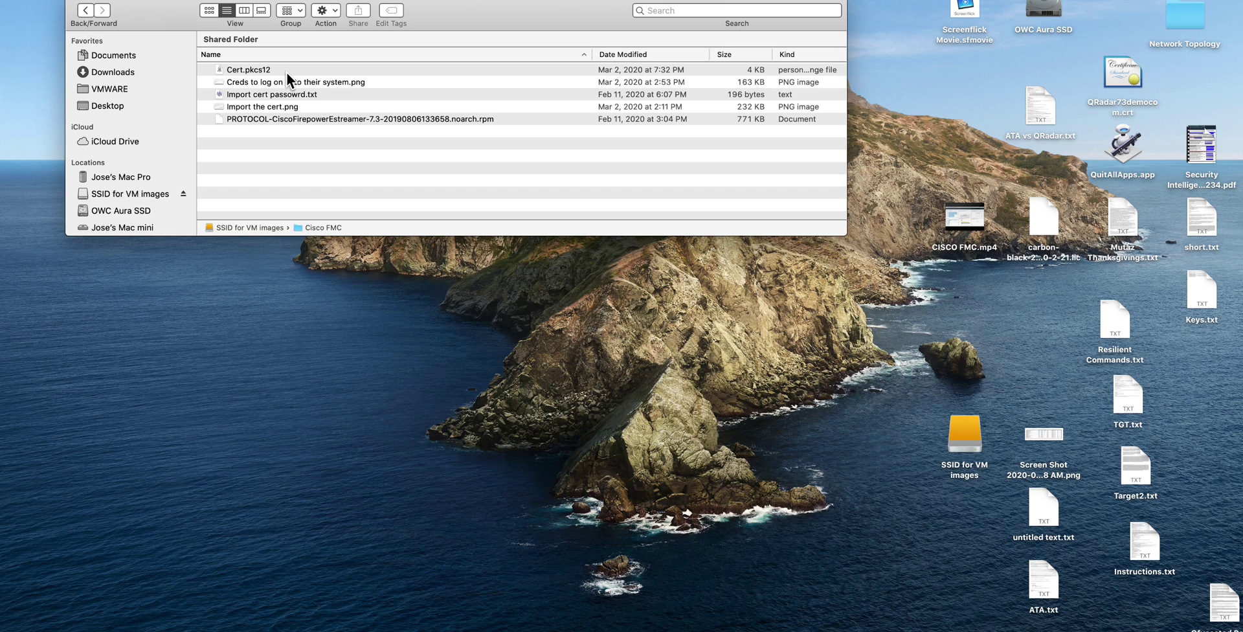
Read the certificate import procedure in Import the cert.png and close the preview
double_click(289, 106)
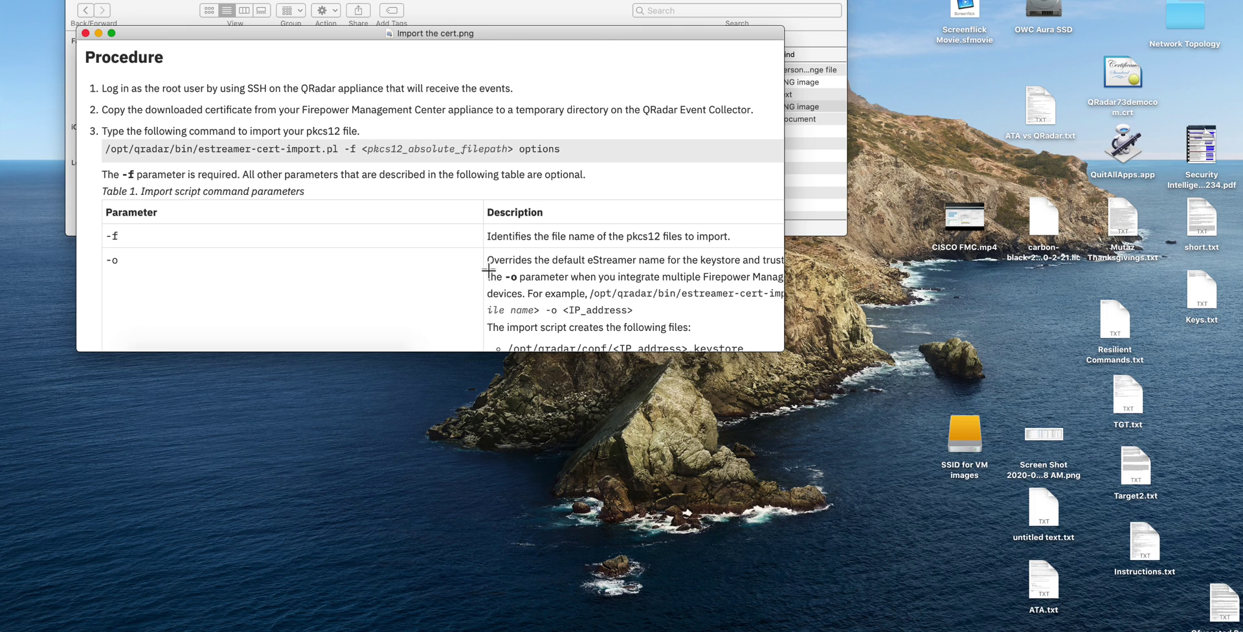
key(space)
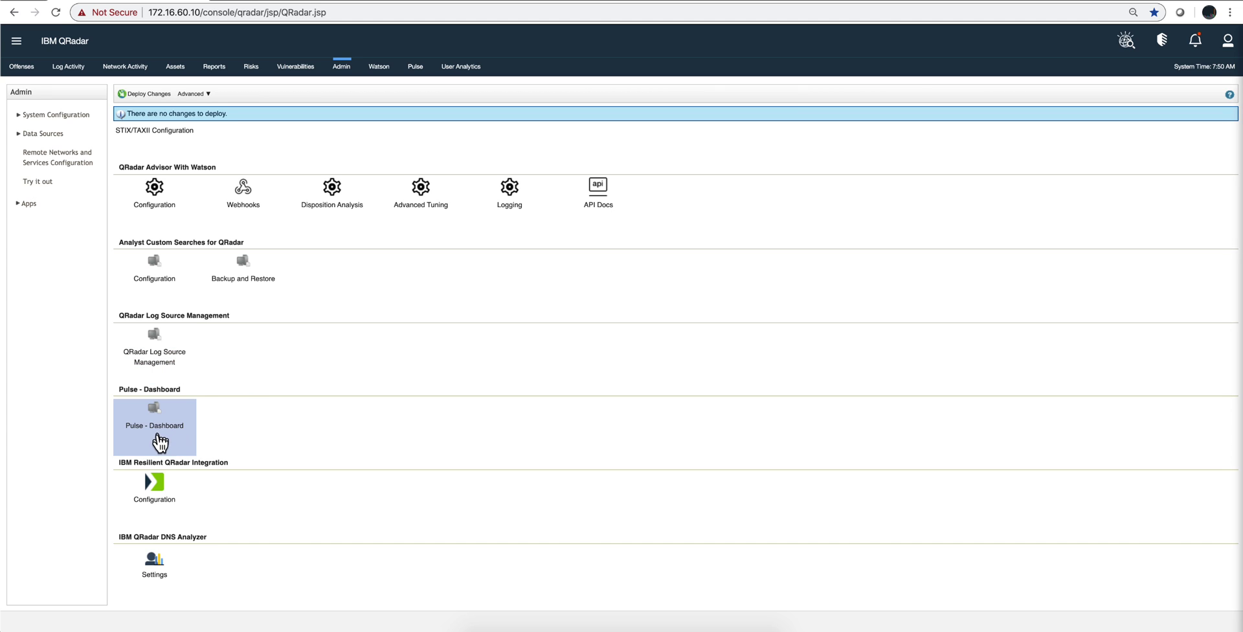
Find the Cisco FMC log source by searching for cisco in QRadar Log Source Management, and inspect its protocol settings and server address
click(158, 362)
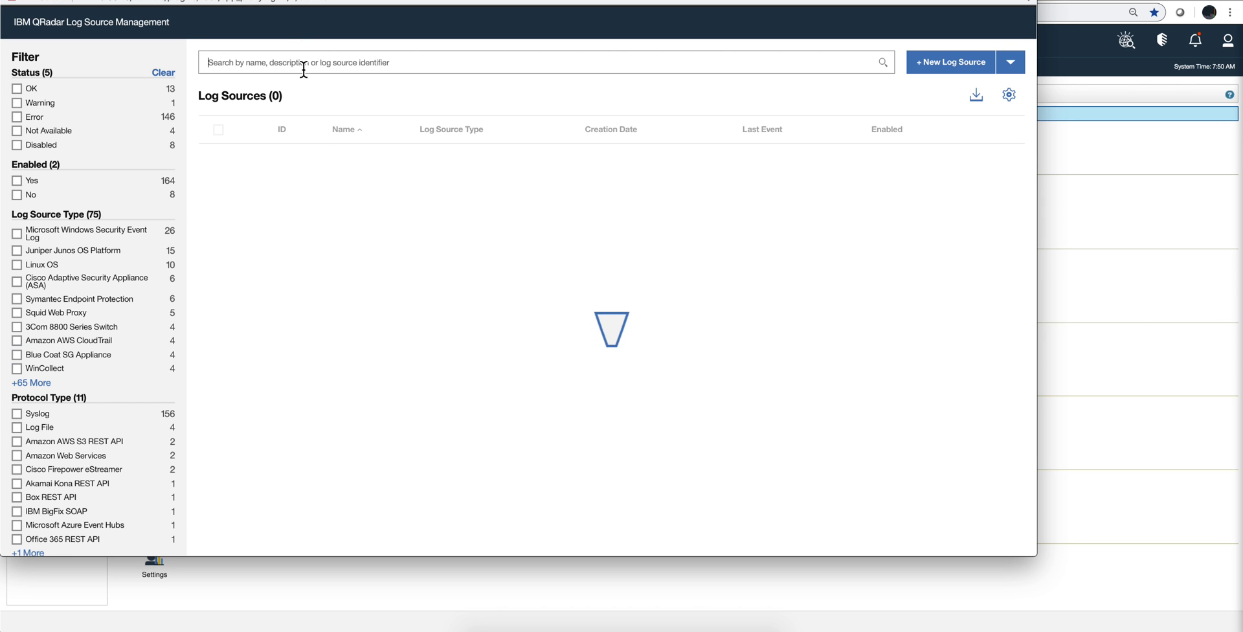
text(cisco)
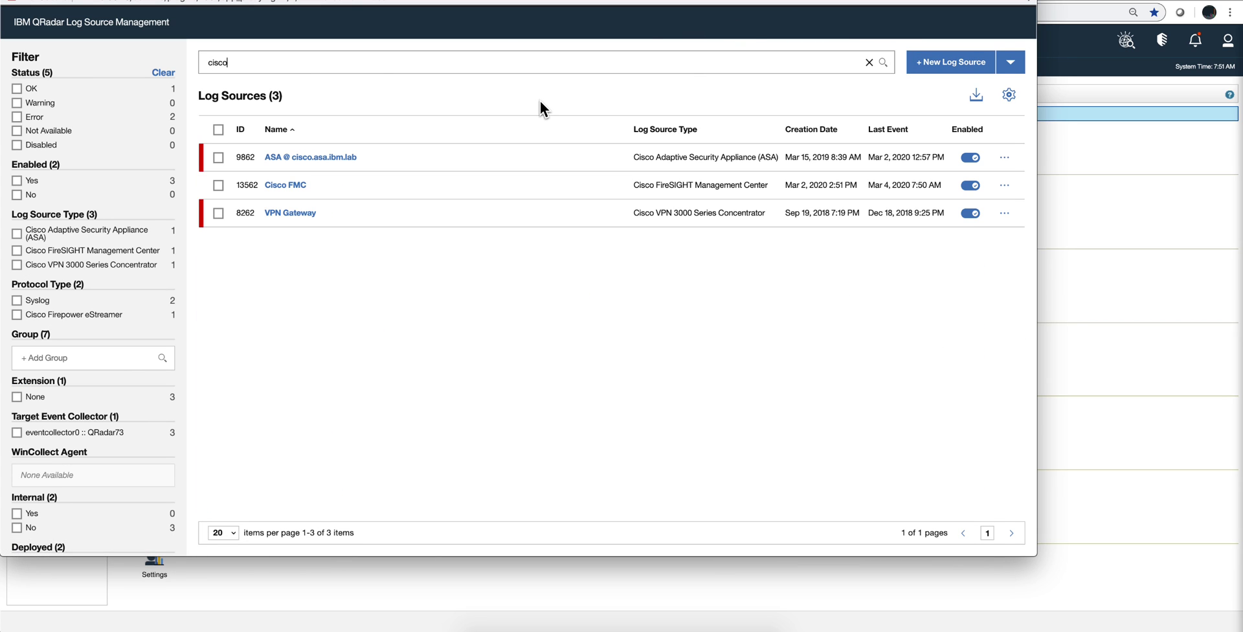
click(288, 185)
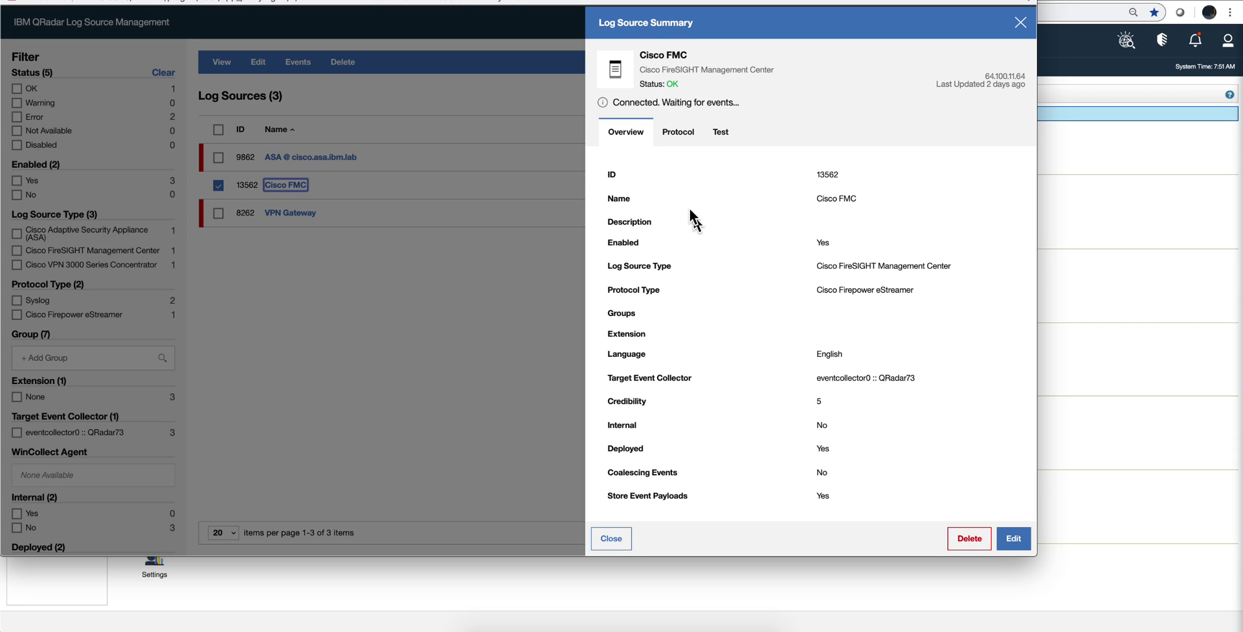
click(680, 134)
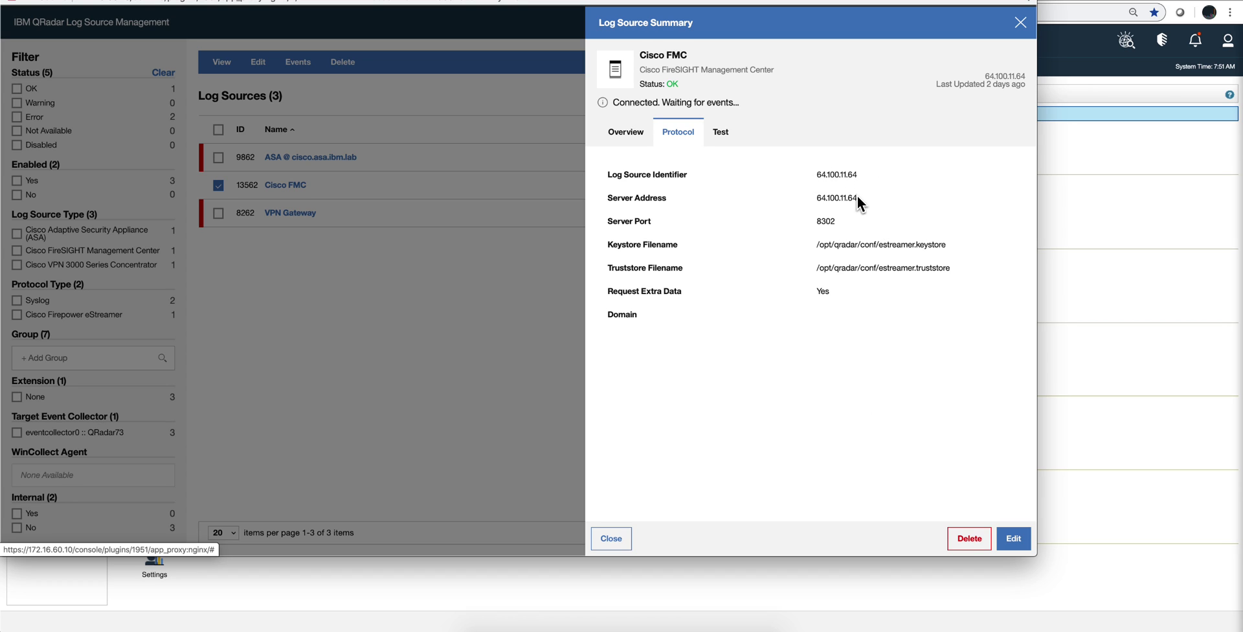
drag(856, 199, 803, 202)
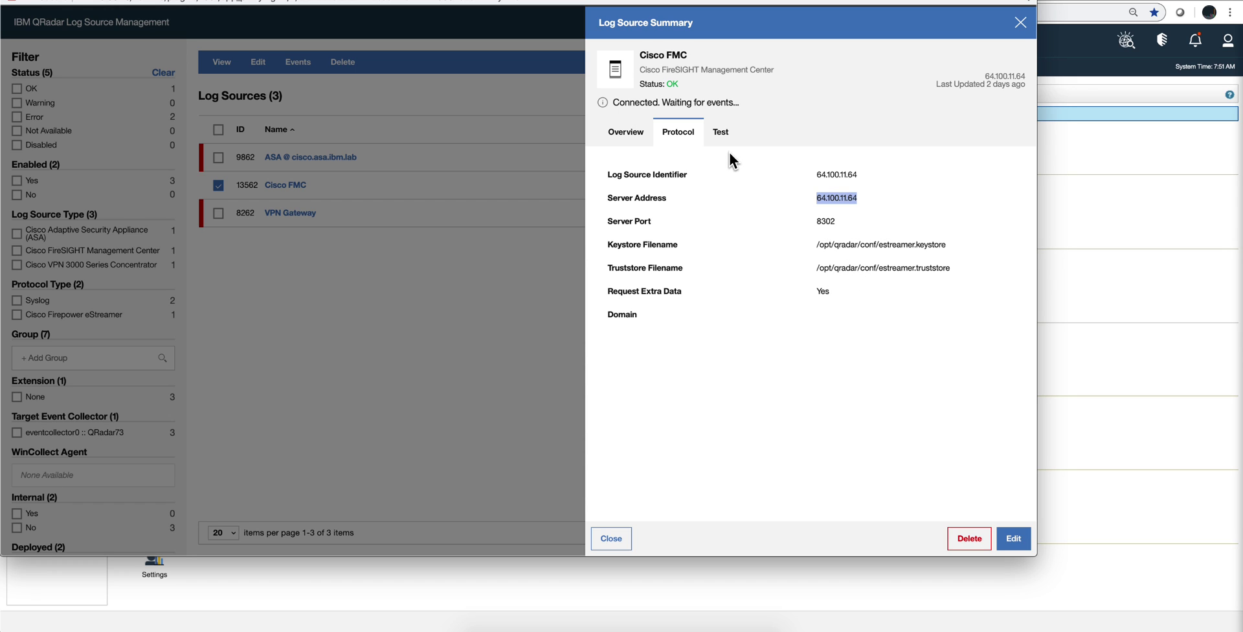
Run the configuration test on the Cisco FMC log source and close Log Source Management
click(721, 134)
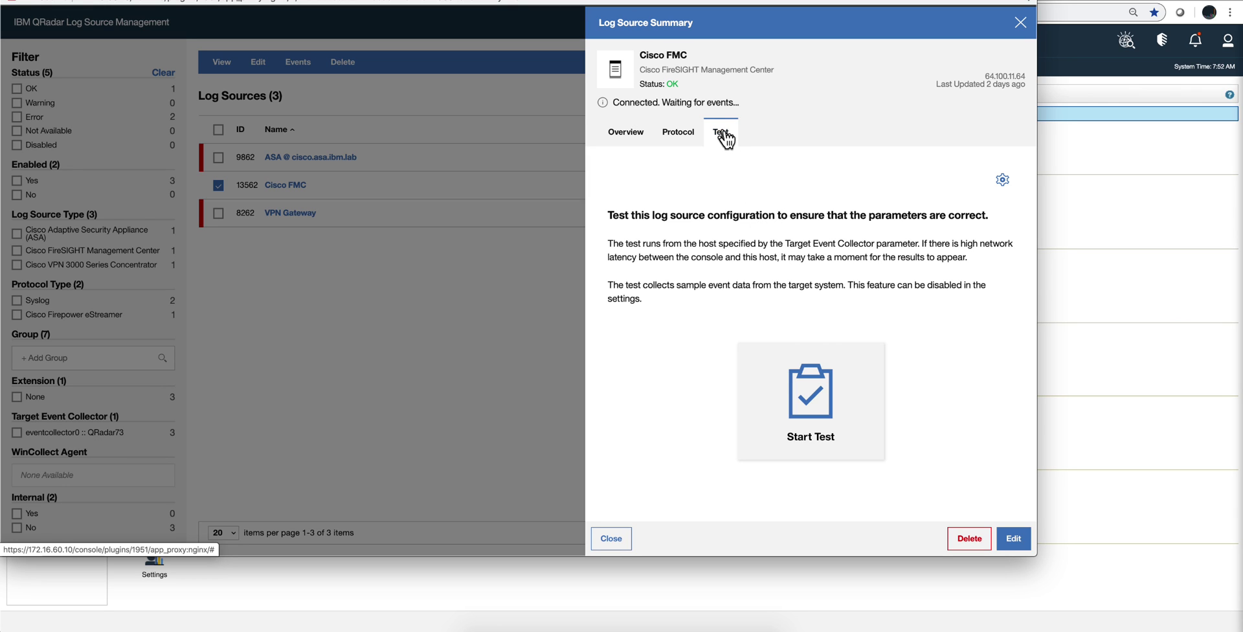
click(814, 406)
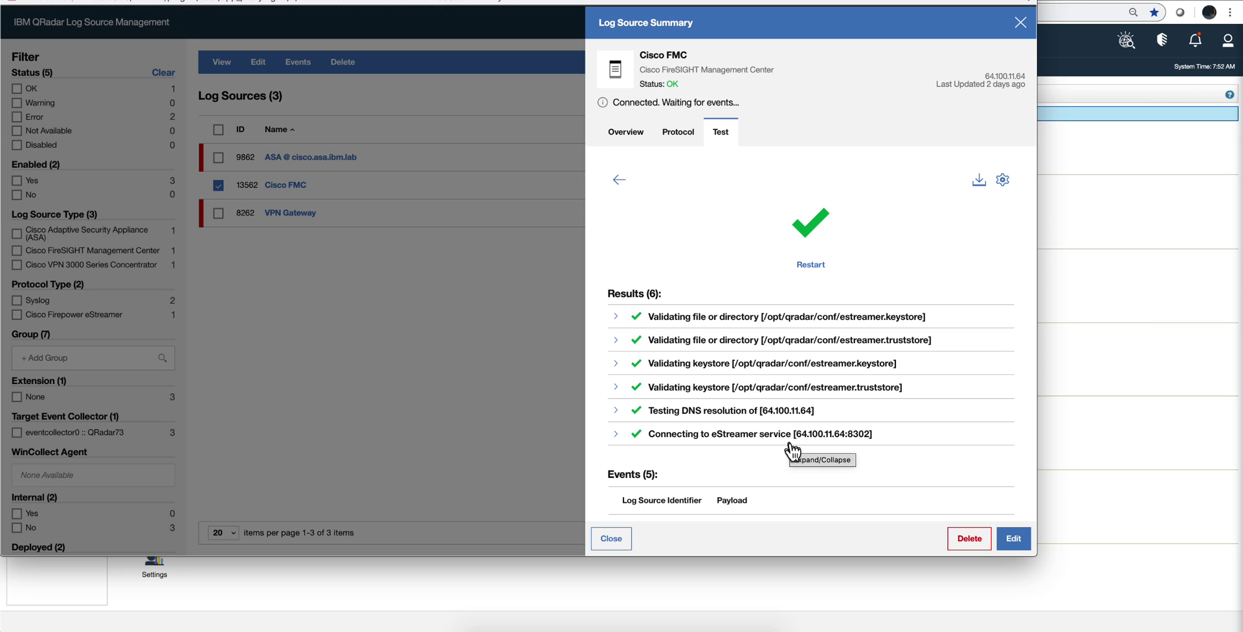
click(1021, 25)
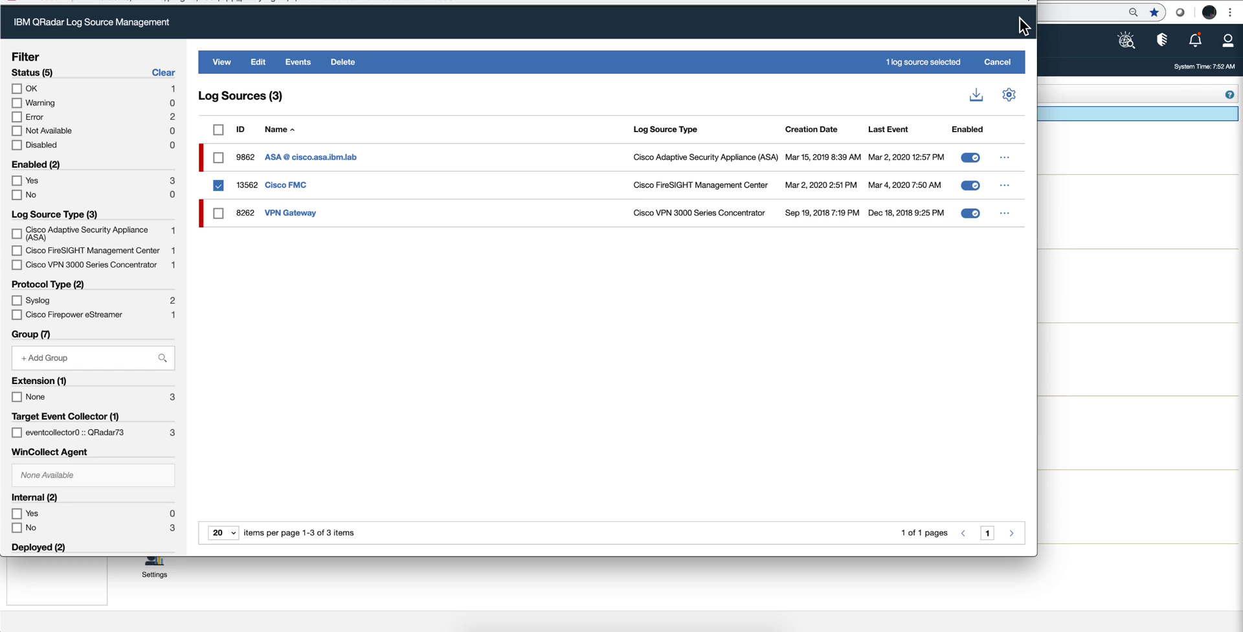
click(1019, 18)
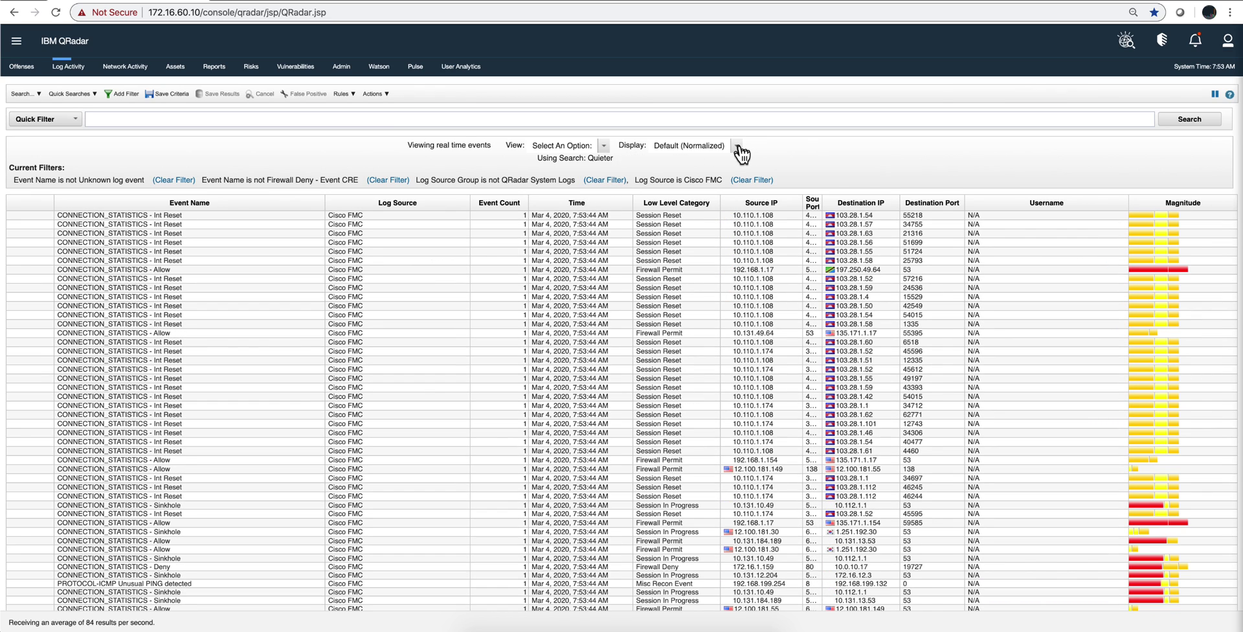
Group the Cisco FMC events in Log Activity by Event Name
click(737, 146)
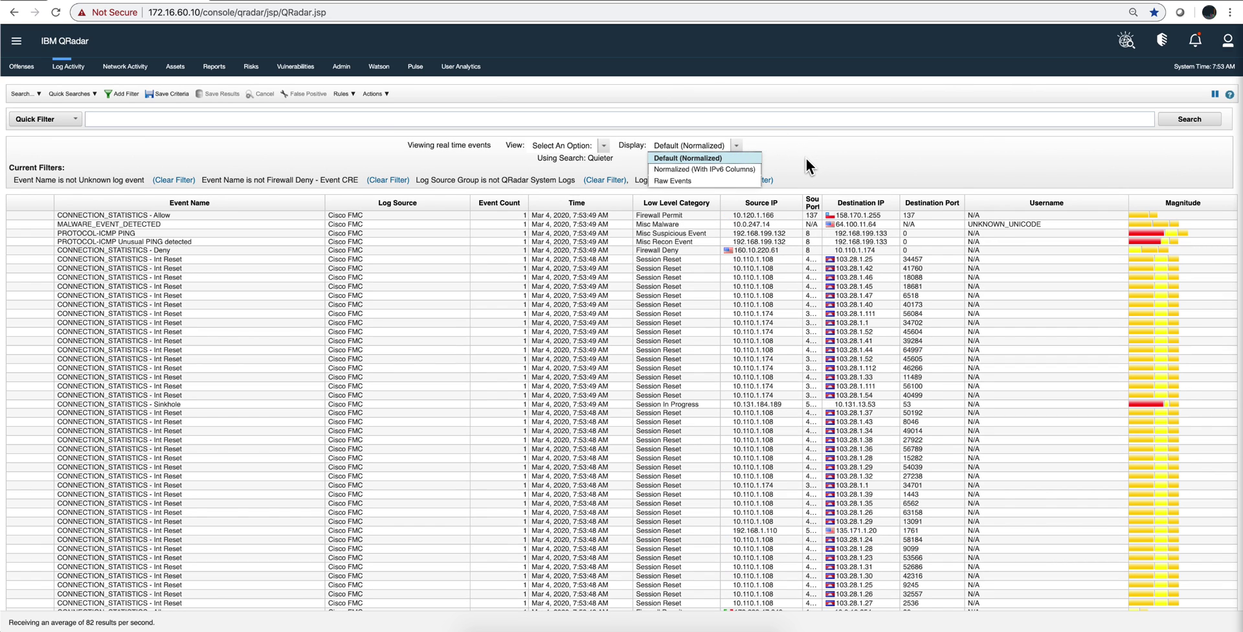
click(805, 155)
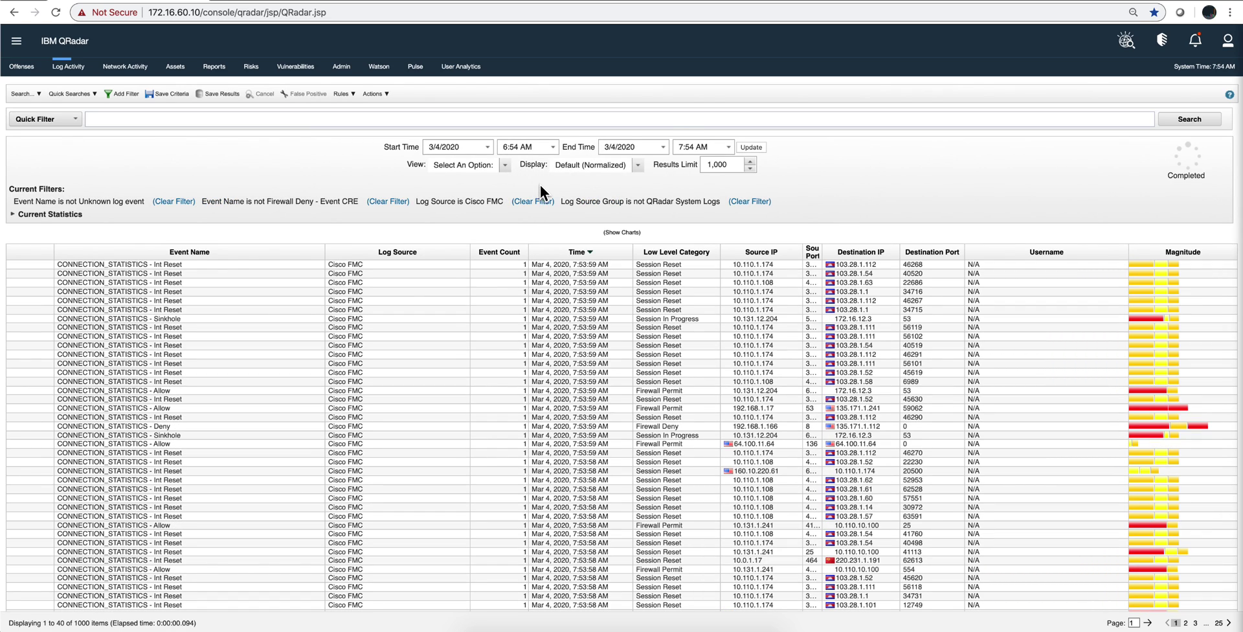
click(641, 173)
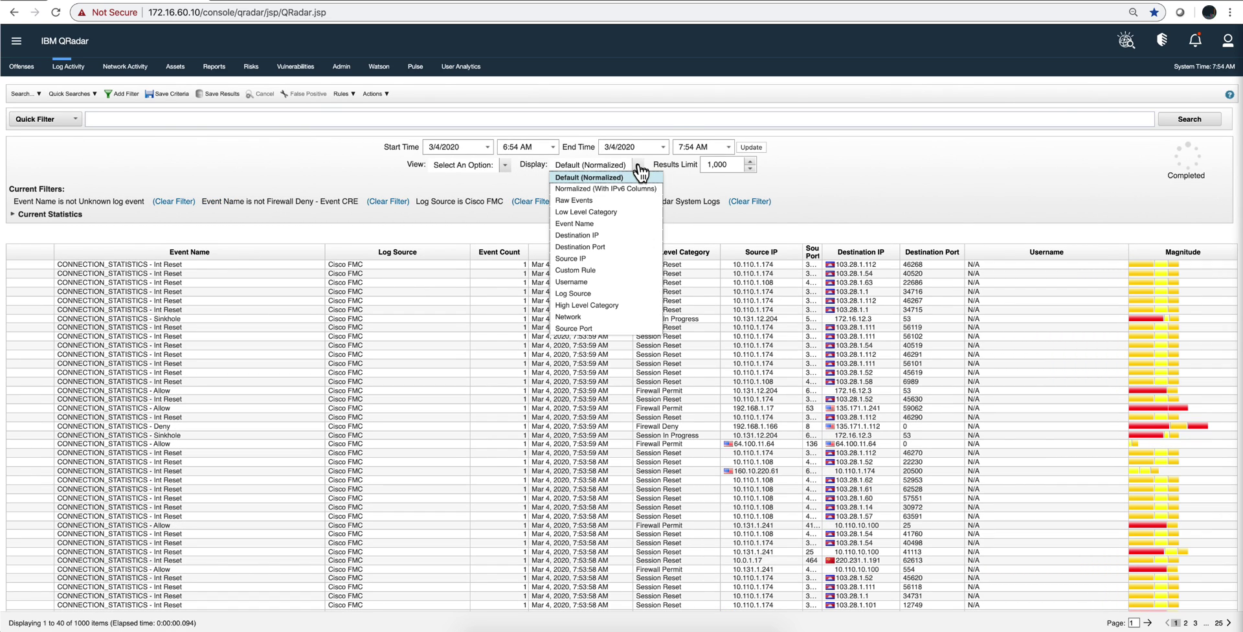
click(602, 223)
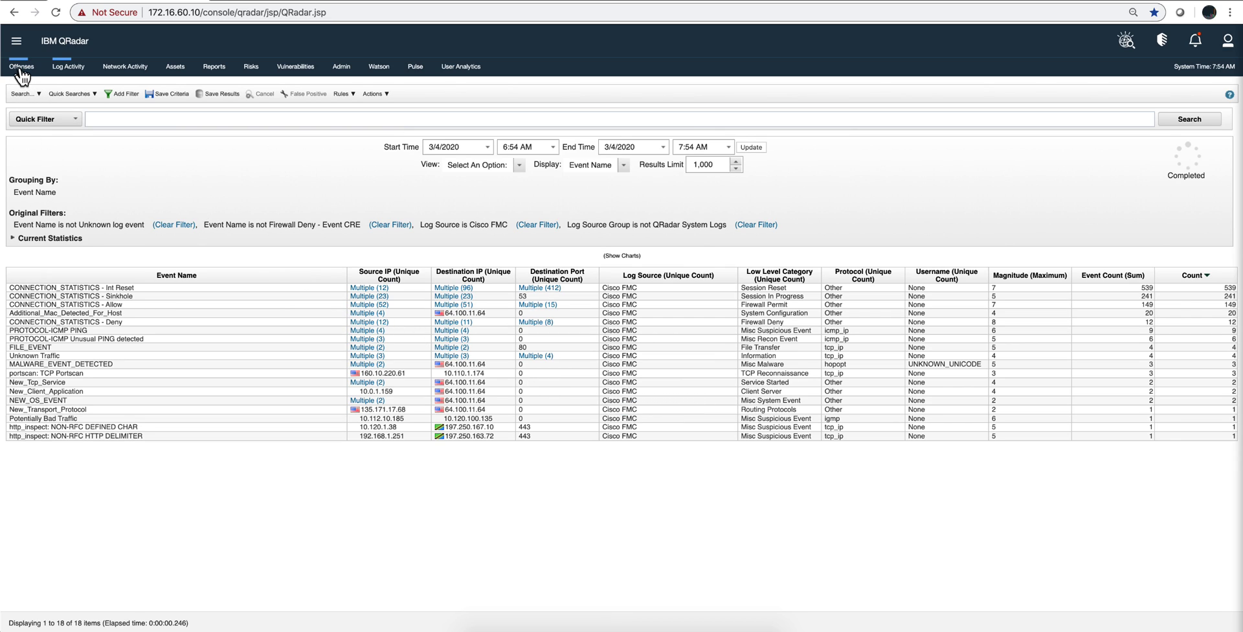
Show all offenses sorted by the most recent event or flow
click(21, 70)
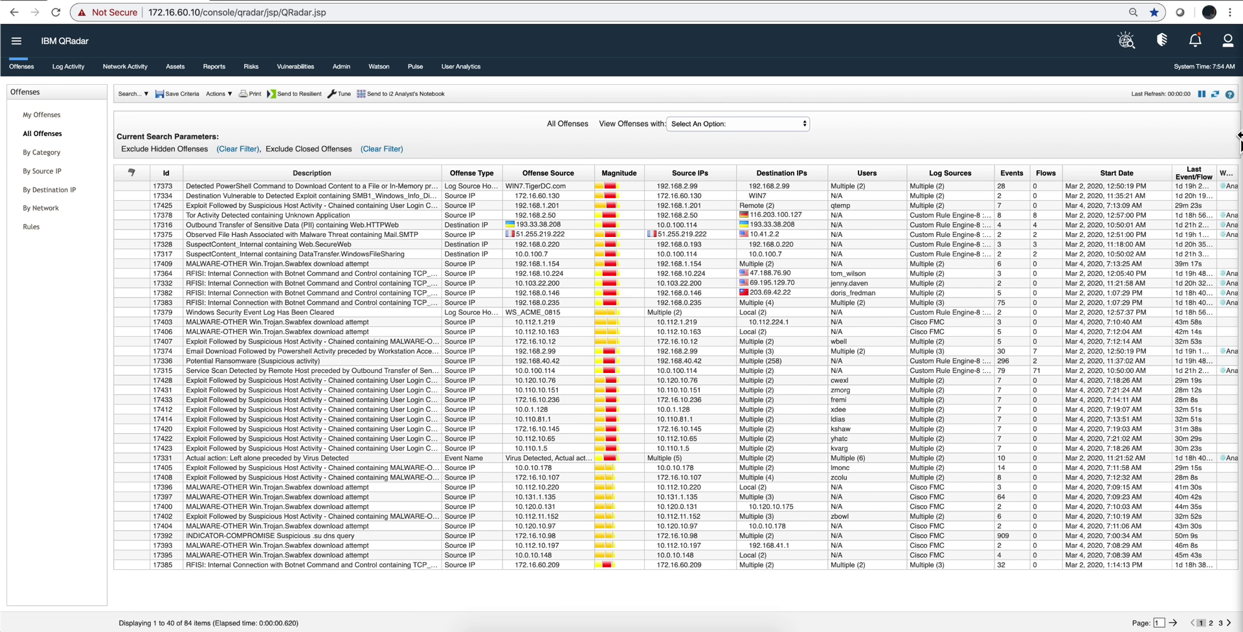
click(1201, 178)
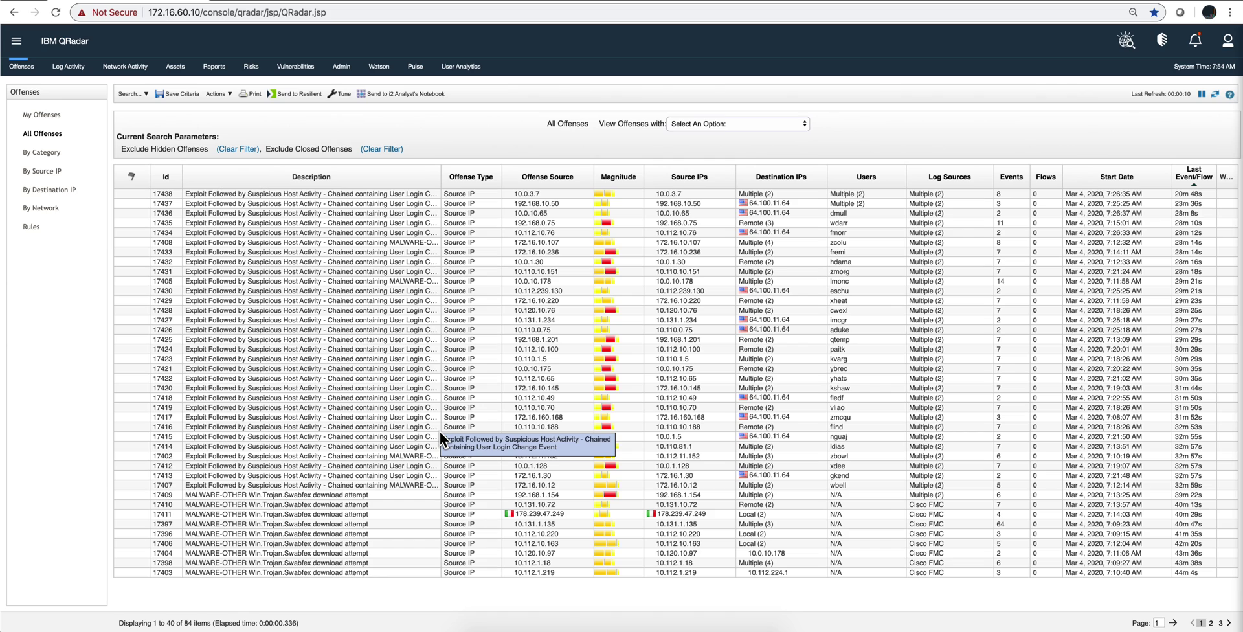
right_click(542, 444)
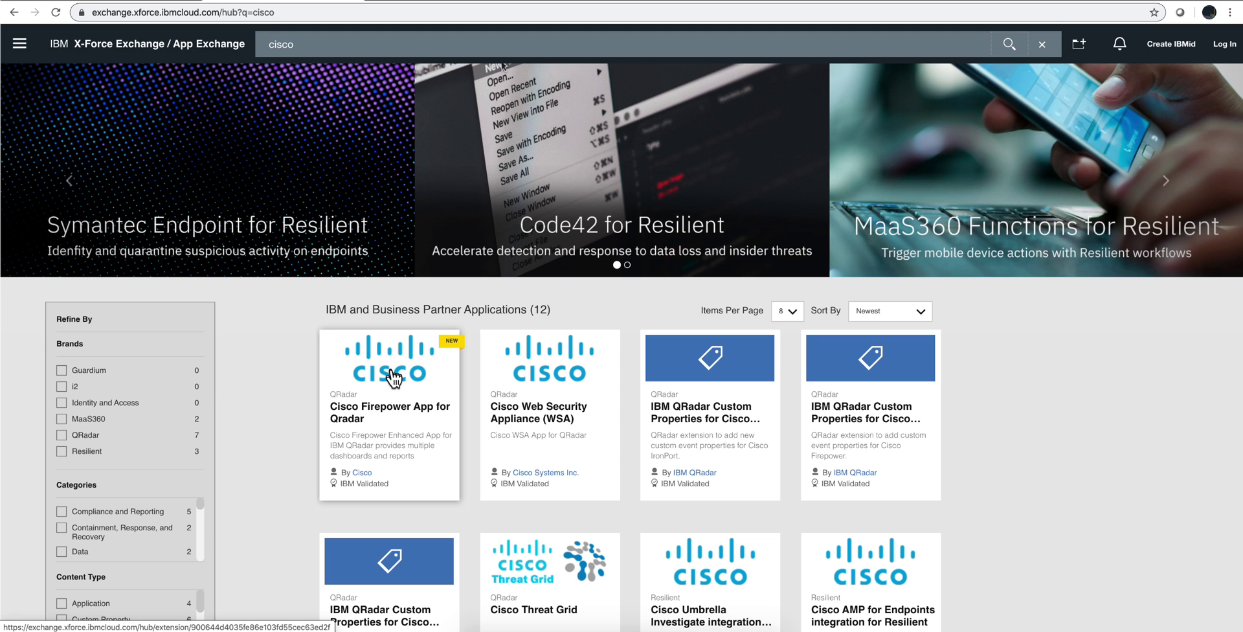
View the Cisco Firepower App for QRadar listing, and add CiscoFirePower_V1.0.2.zip to QRadar as an extension with immediate installation
click(392, 376)
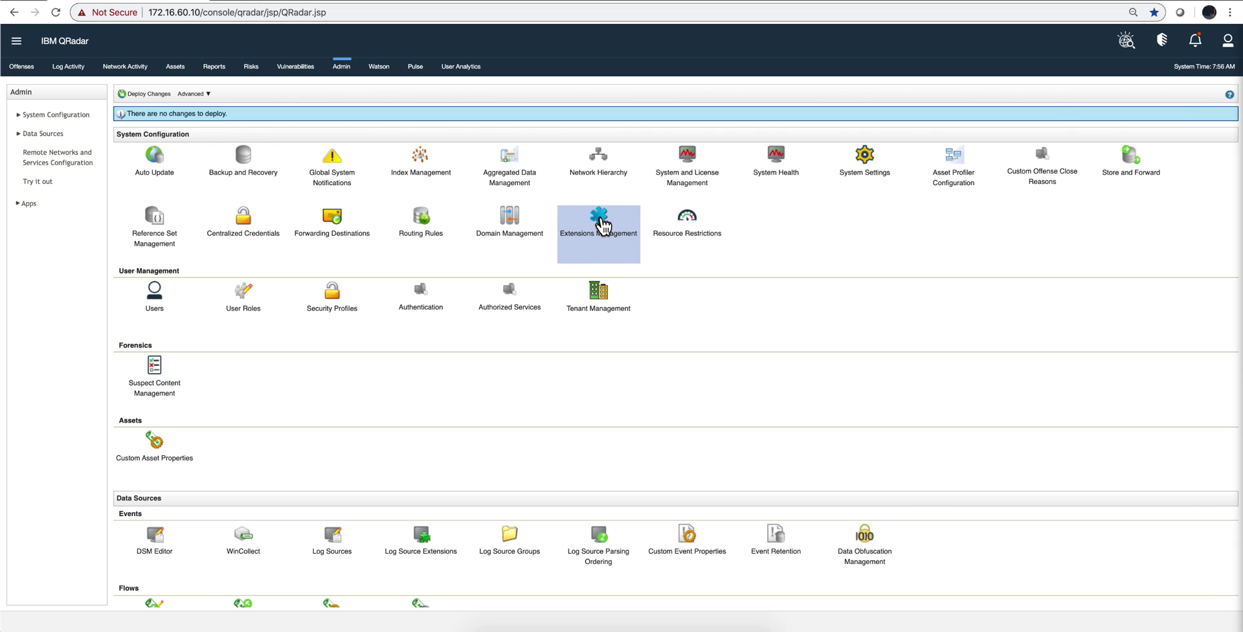
click(598, 224)
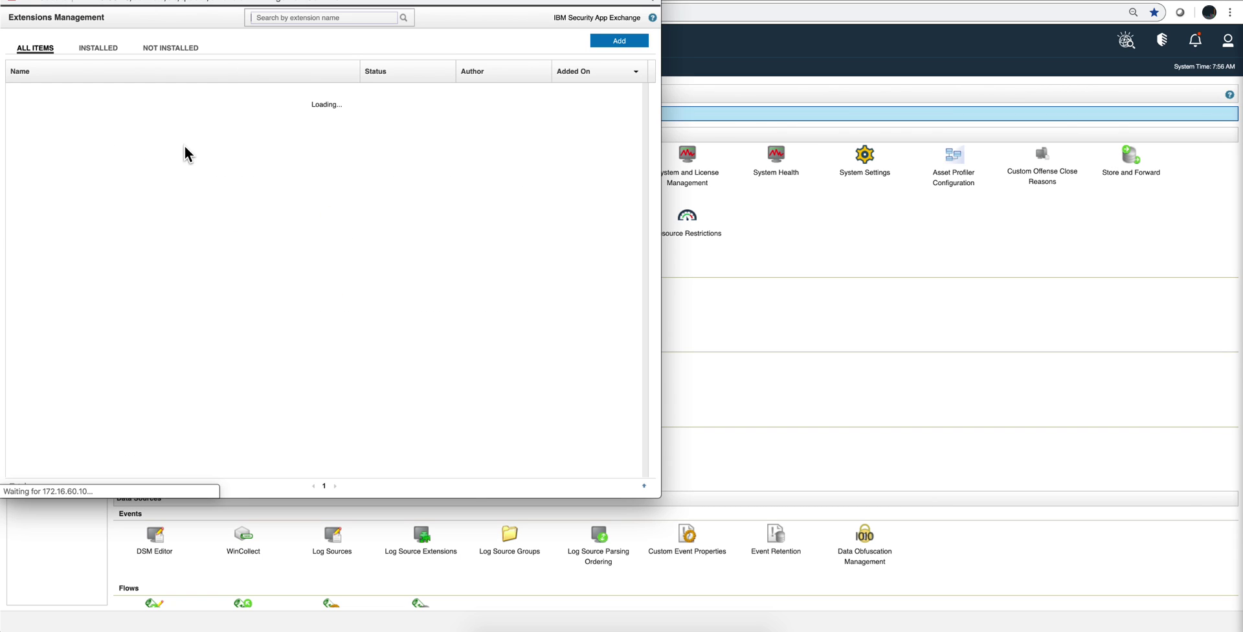
click(629, 41)
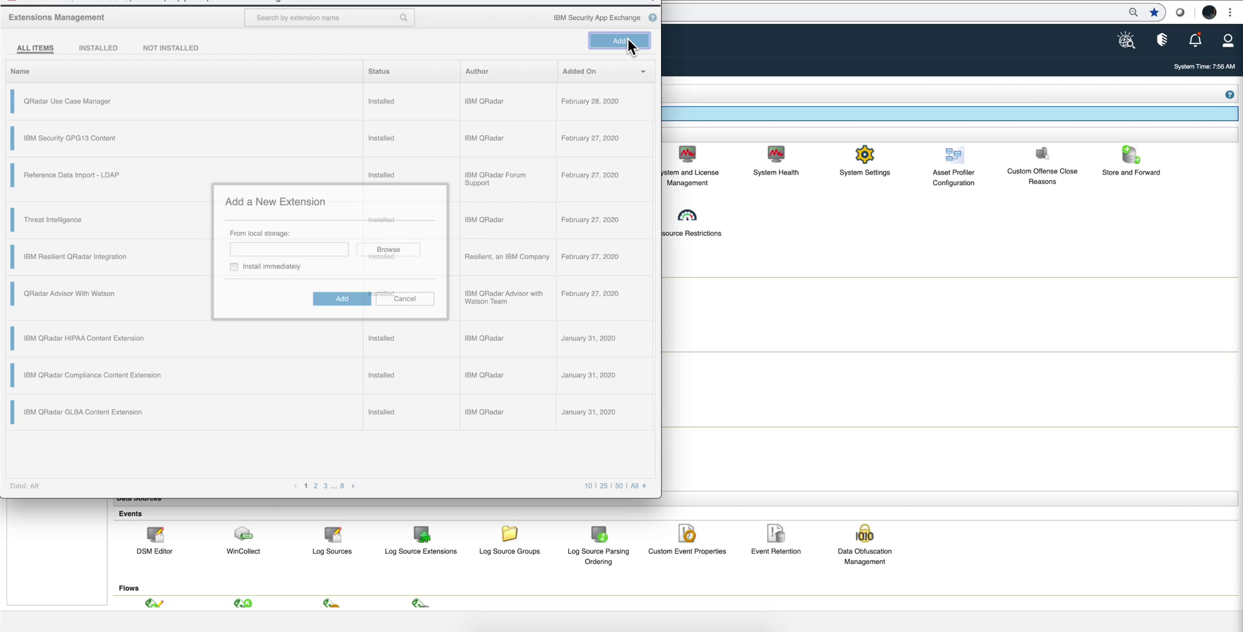
click(386, 249)
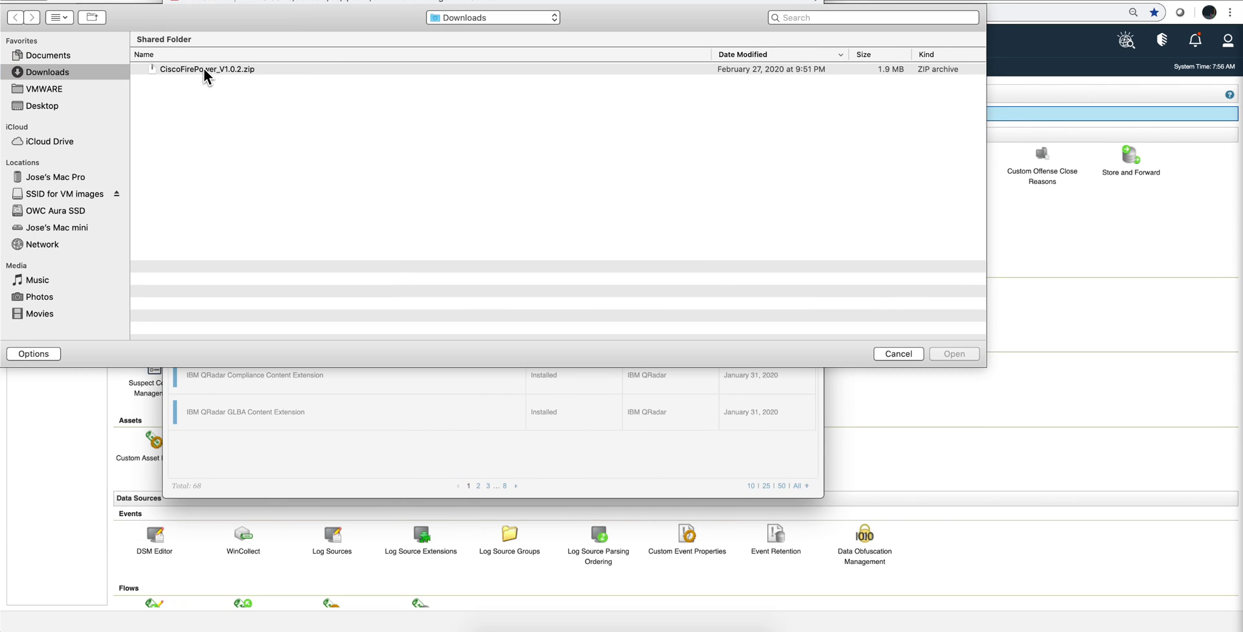
double_click(204, 69)
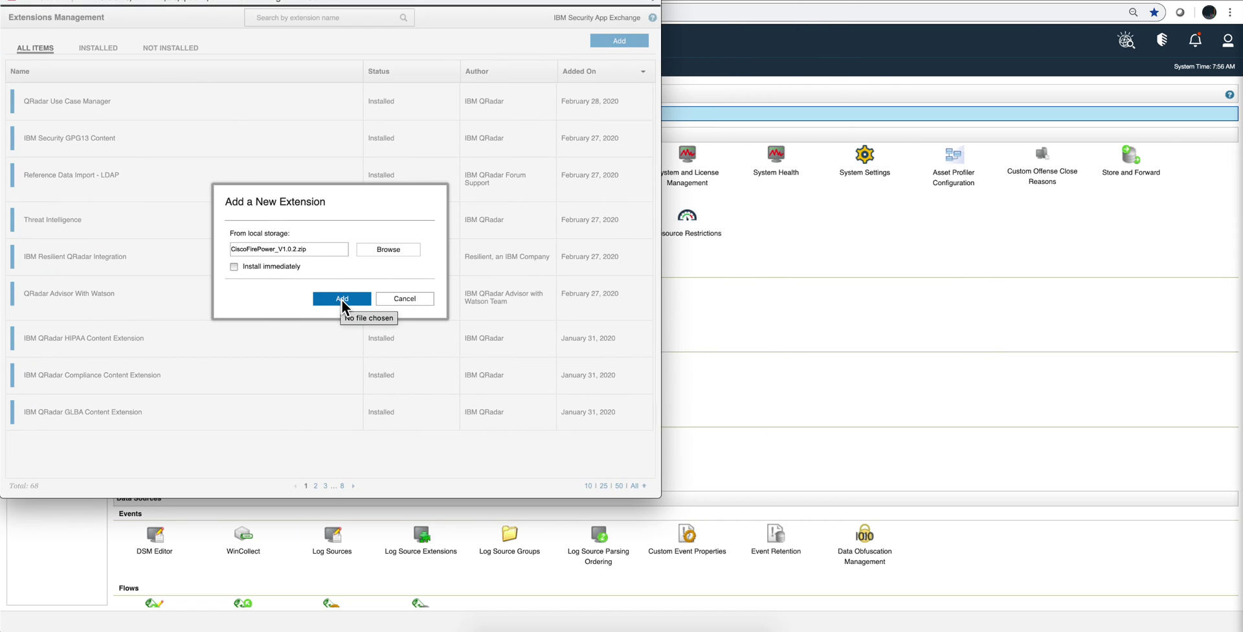
click(254, 266)
click(363, 302)
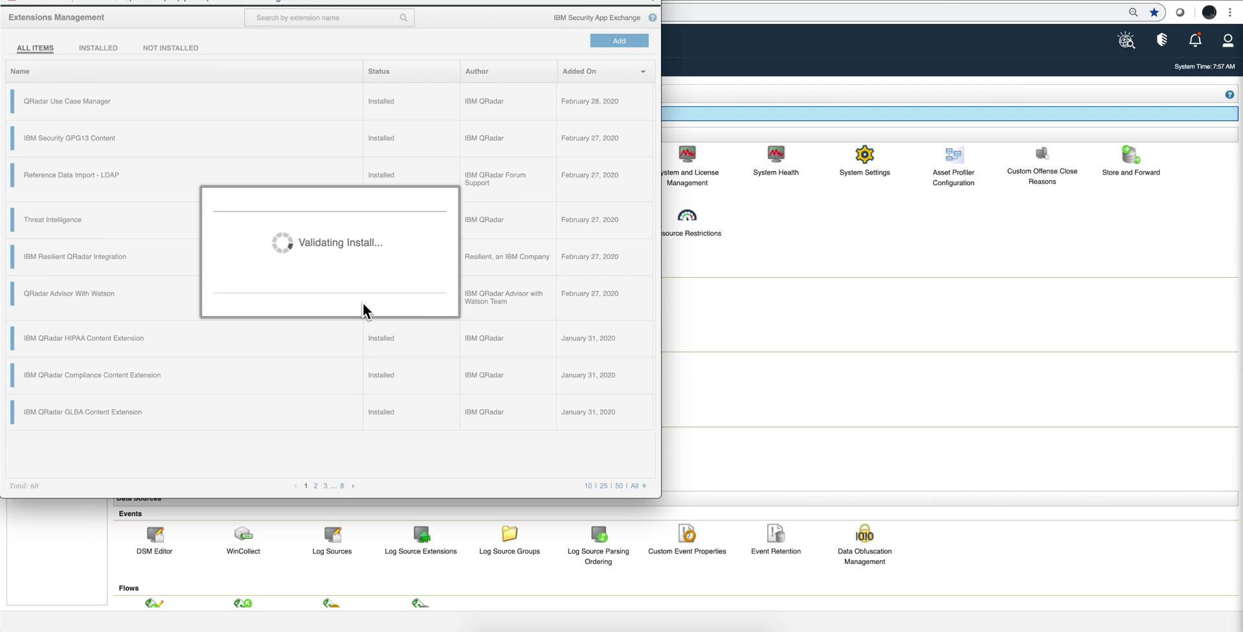
Confirm the Cisco Firepower App installation, accept its install summary and close Extensions Management
click(441, 427)
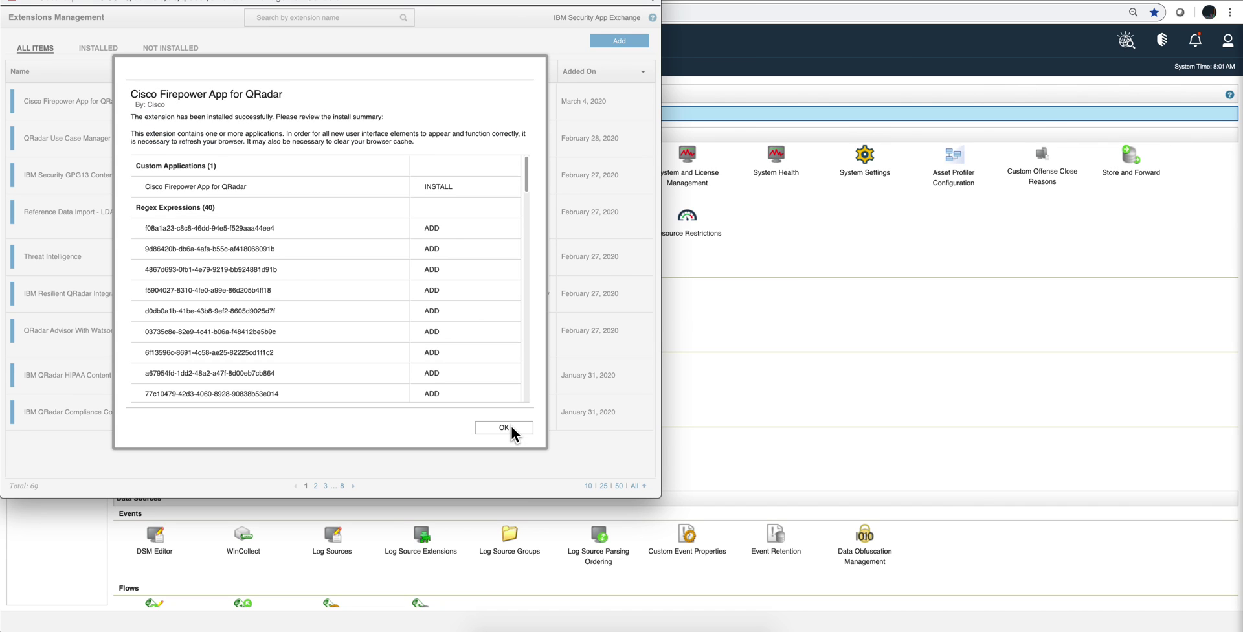
click(511, 429)
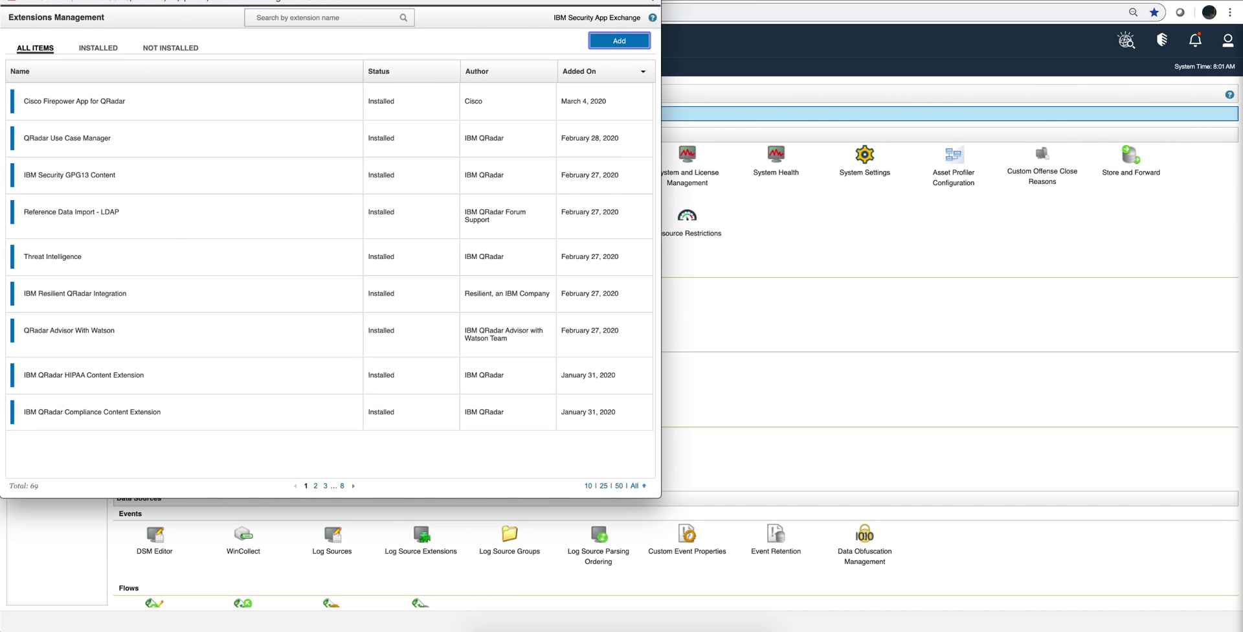
click(13, 2)
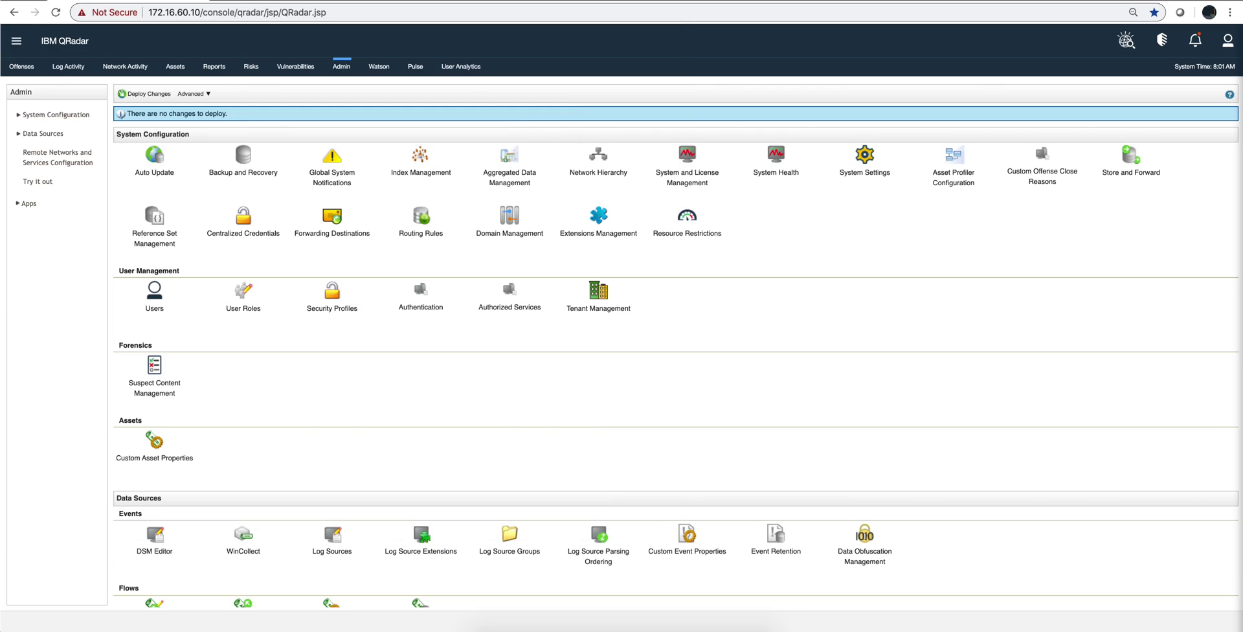
Reload the QRadar console and open the Cisco Firepower App for QRadar
click(55, 12)
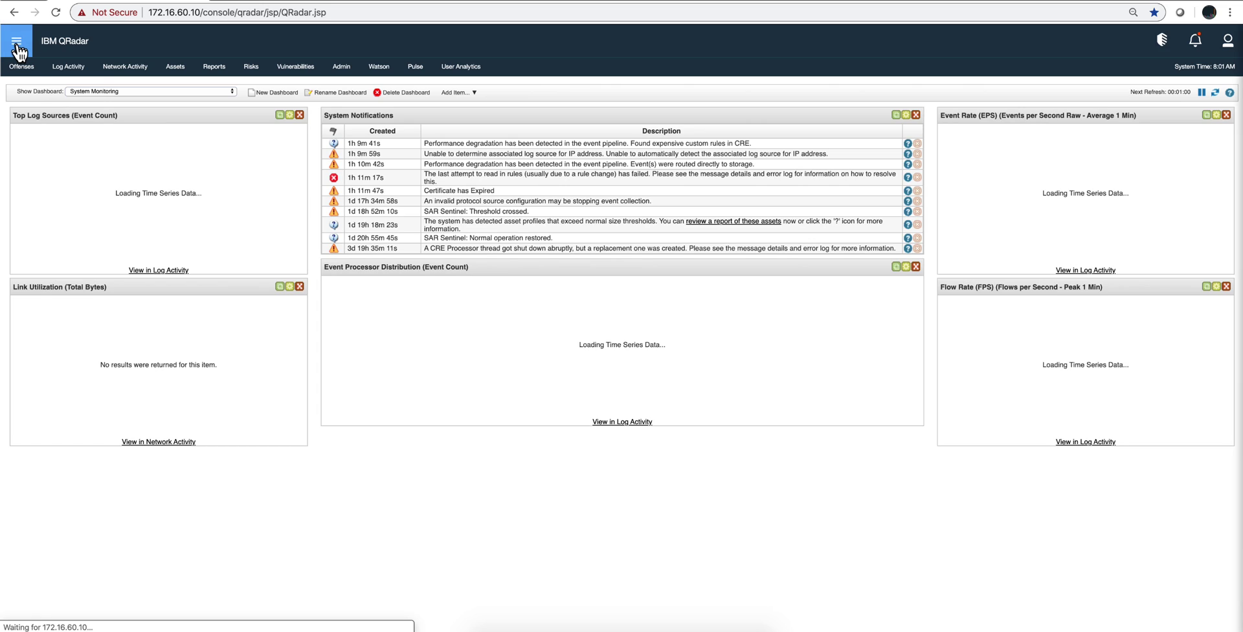
click(17, 44)
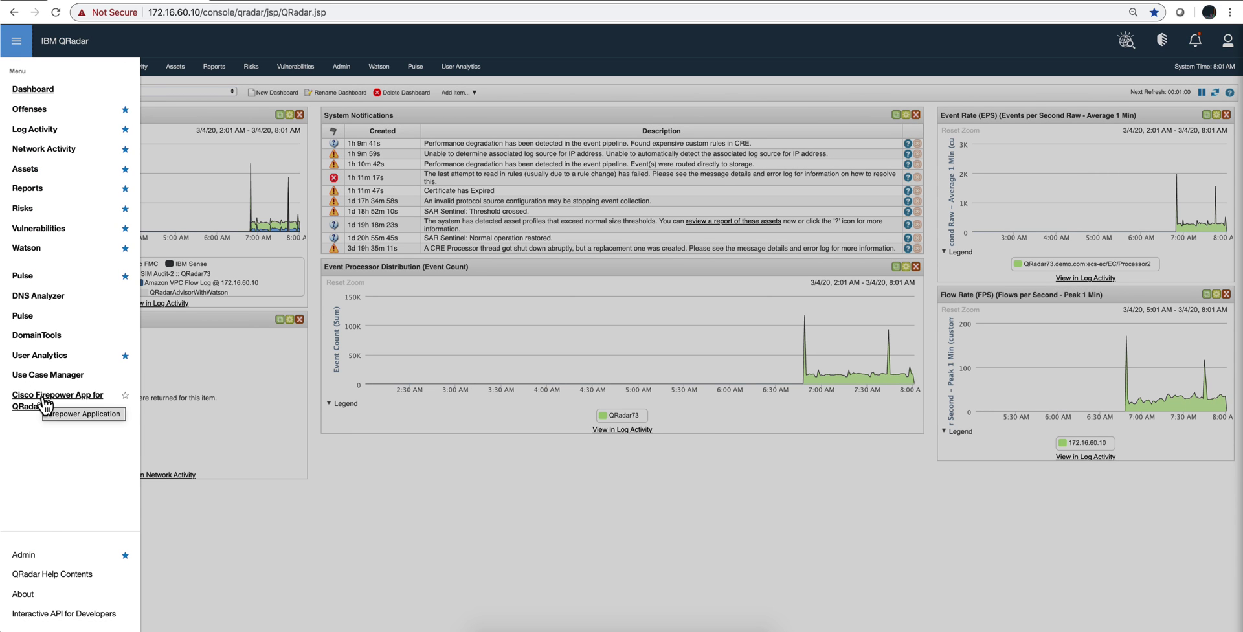
click(43, 399)
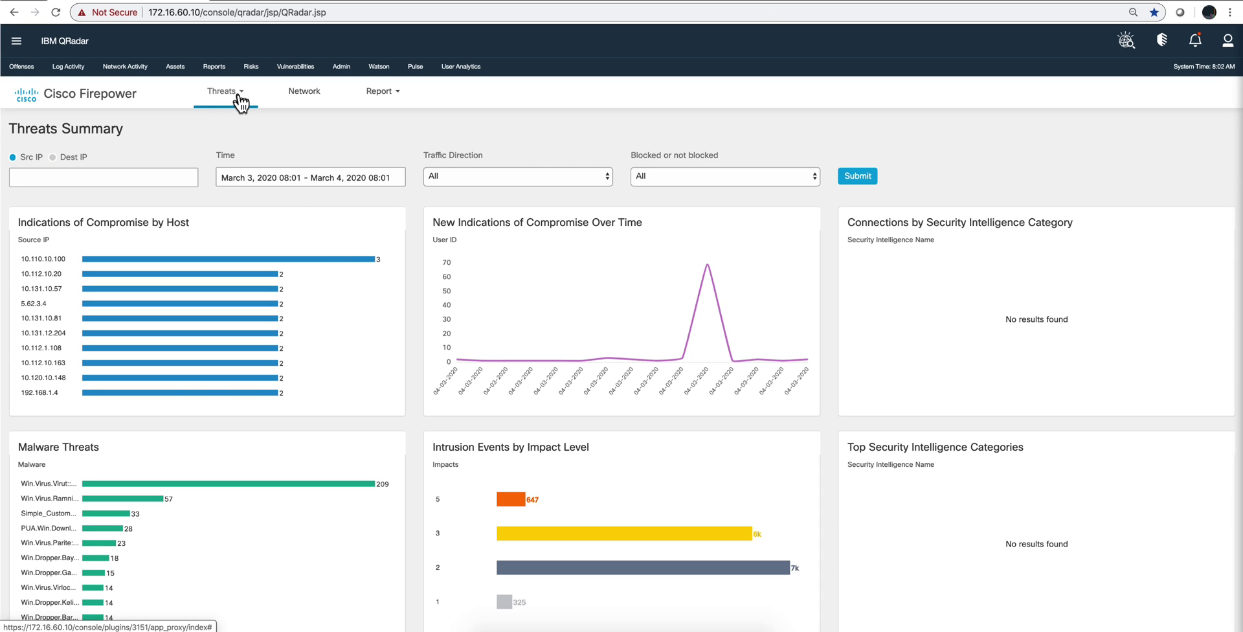
Review the available Threats pages, Report views and Traffic Direction filter choices in the Cisco Firepower app
click(239, 97)
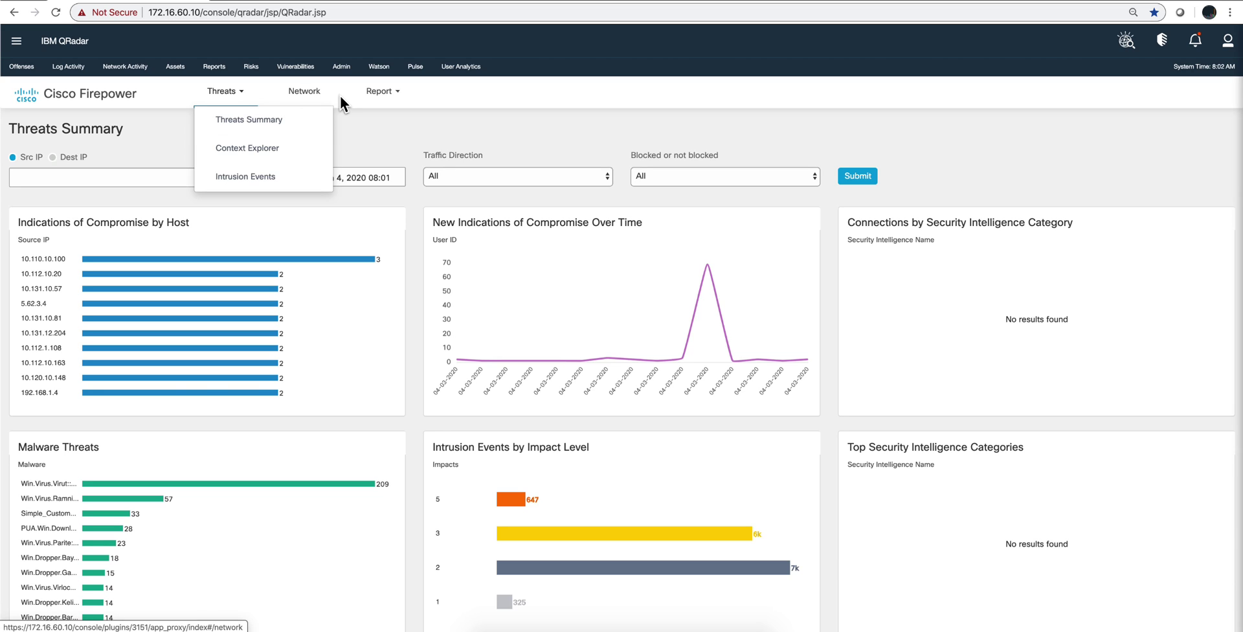
click(386, 97)
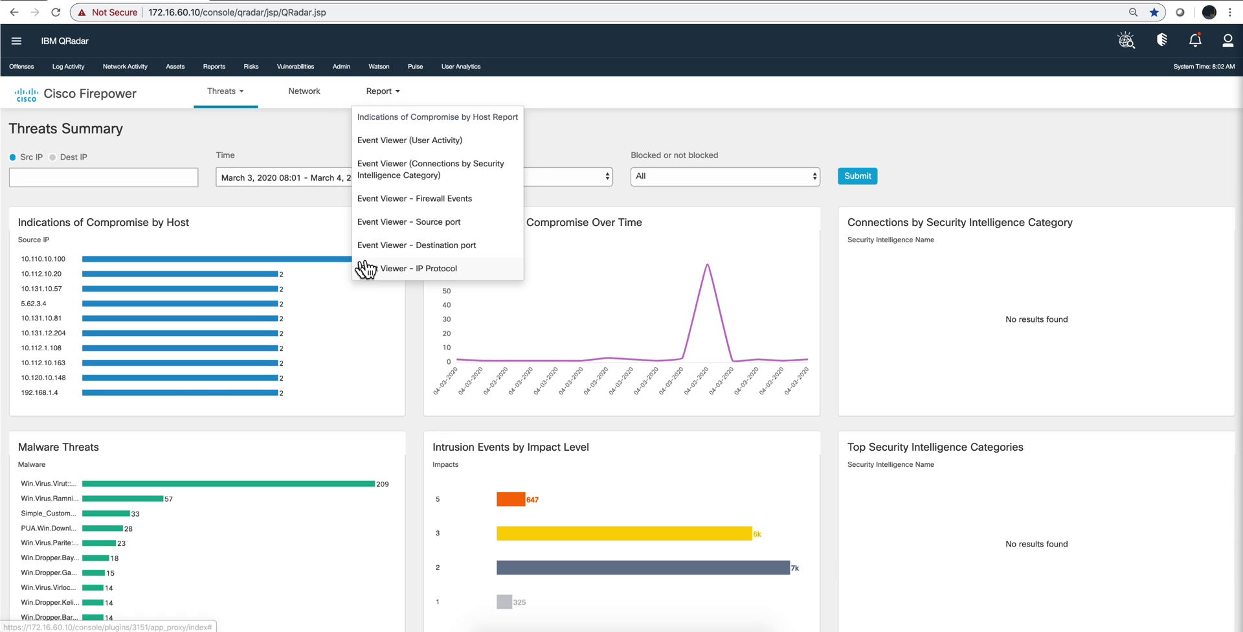
click(317, 138)
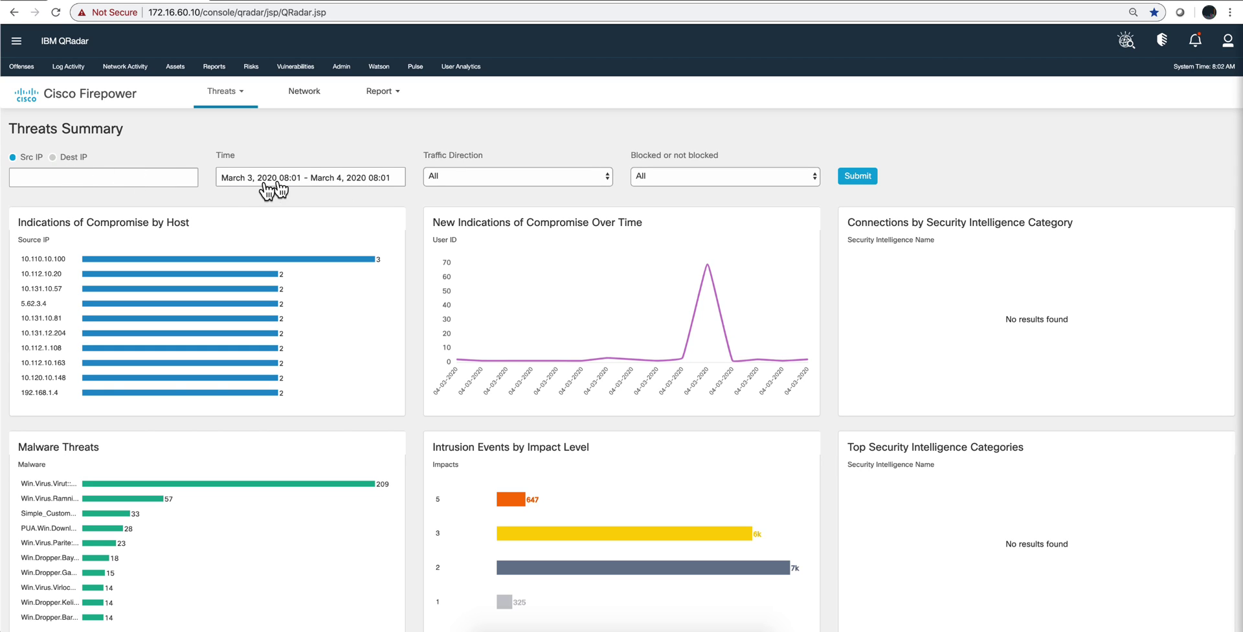
click(603, 183)
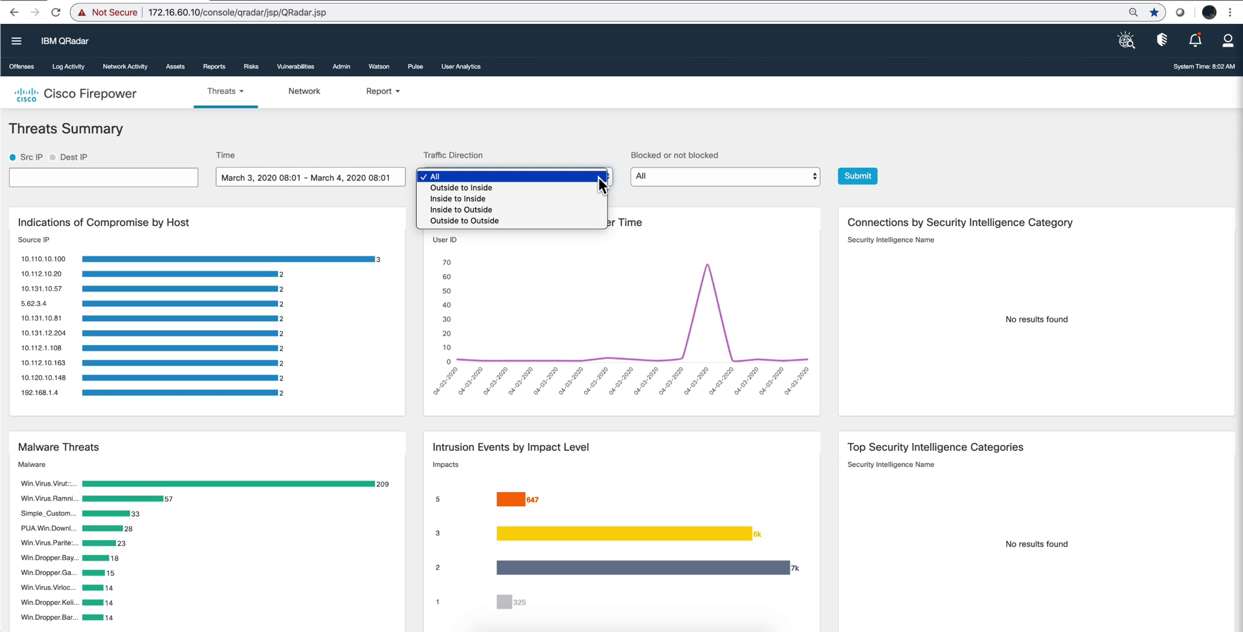
click(594, 152)
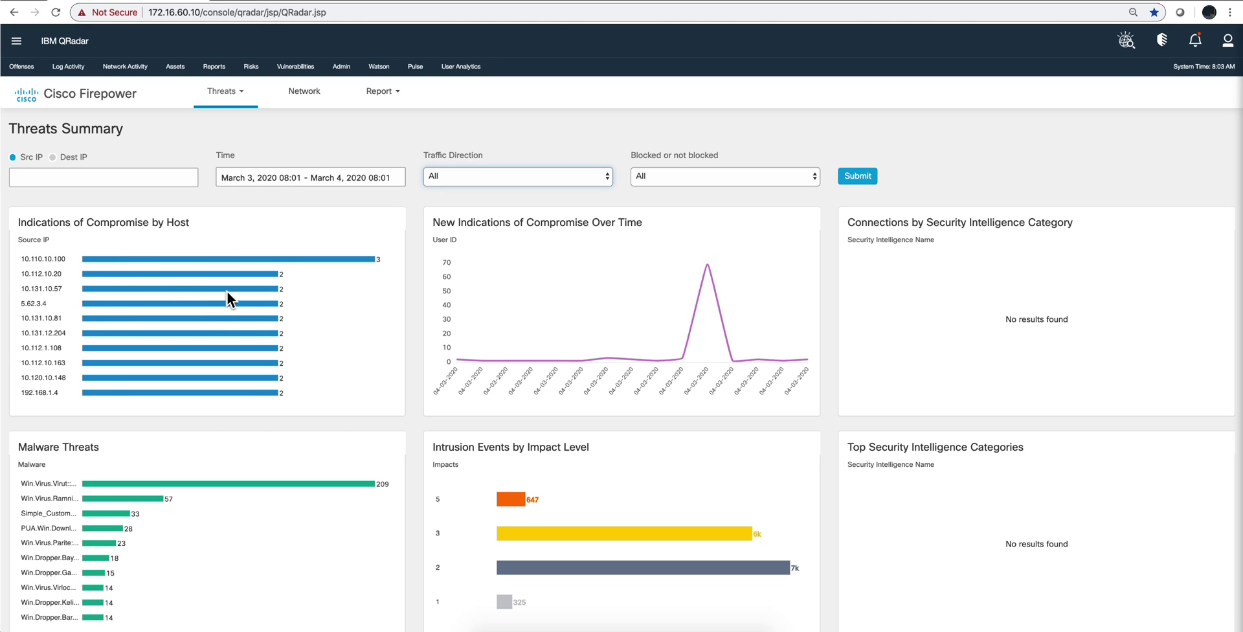
Examine the Indications of Compromise, Malware Threats and Intrusion Events by Impact Level charts on the Threats Summary page
mouse_move(203, 261)
scroll(396, 414, down, 1)
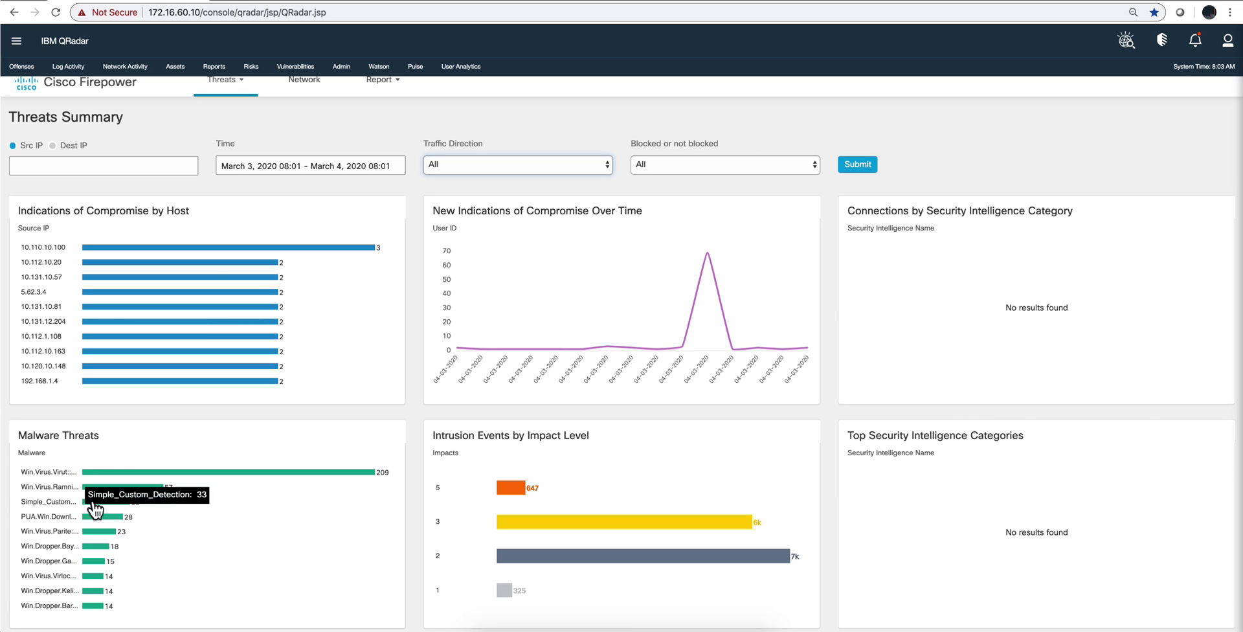
mouse_move(107, 498)
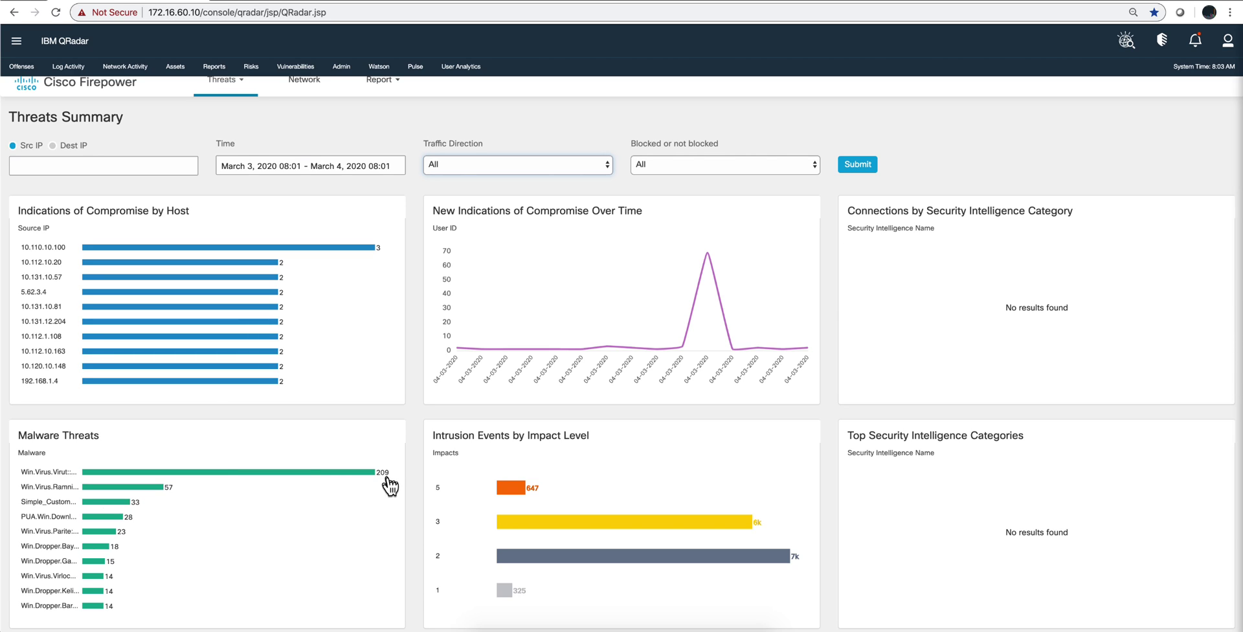
scroll(586, 466, down, 1)
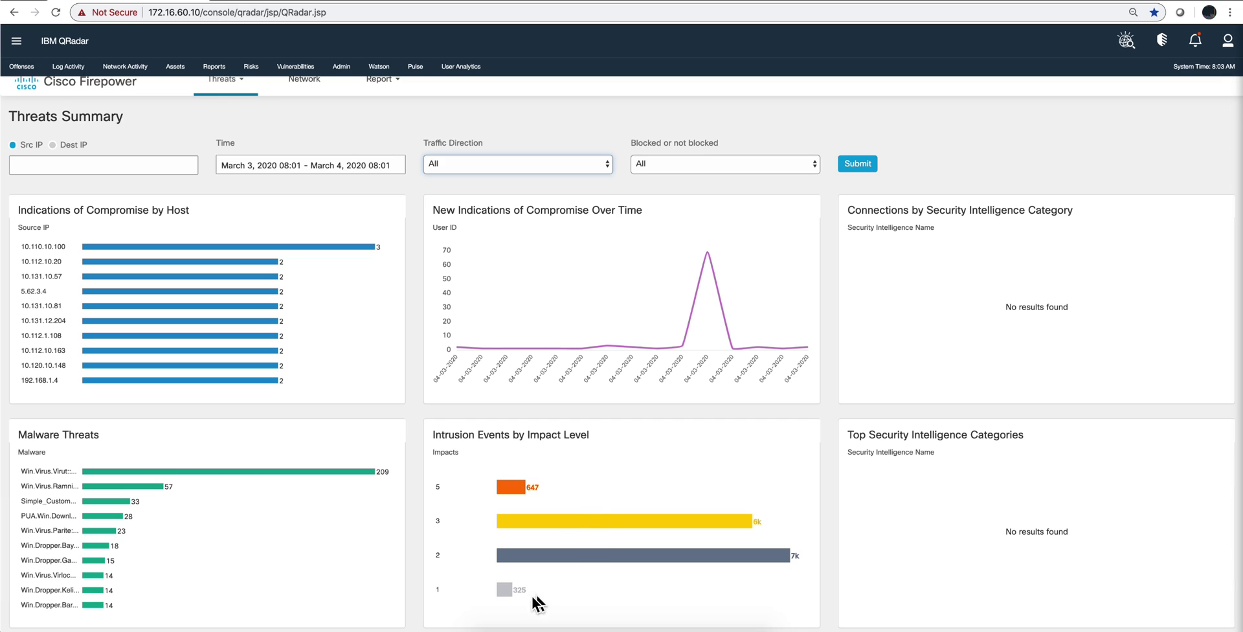
mouse_move(512, 482)
scroll(949, 562, up, 1)
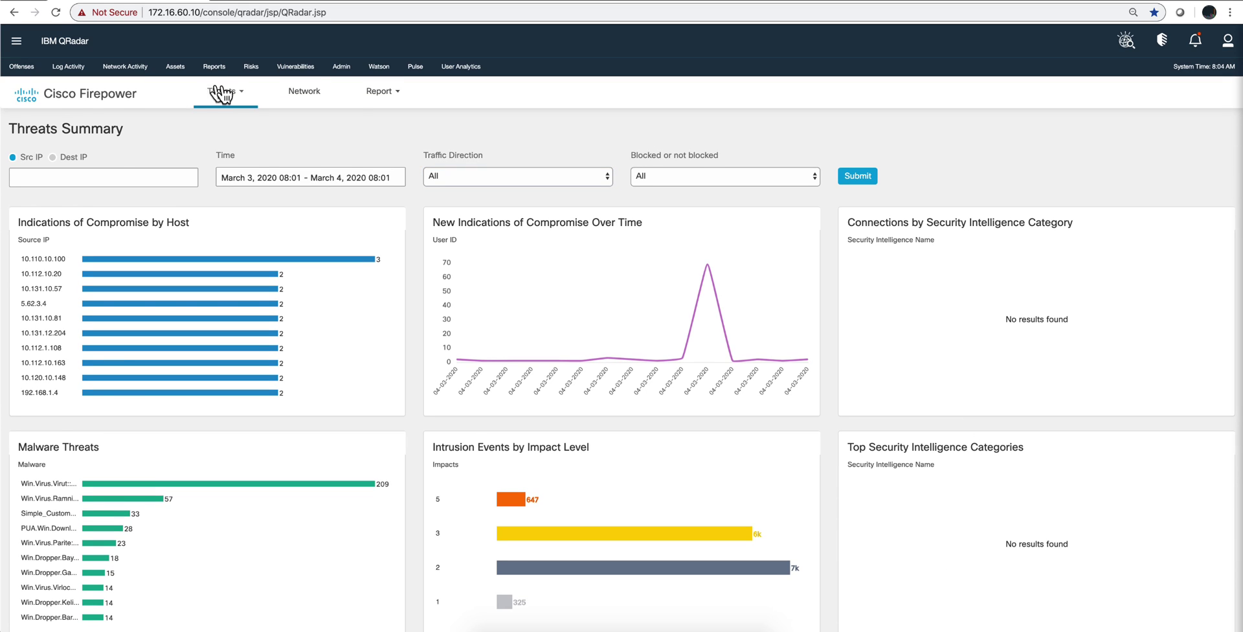
Open the Context Explorer threats page and inspect the United States on the Location of Threat Events and Traffic map
click(234, 98)
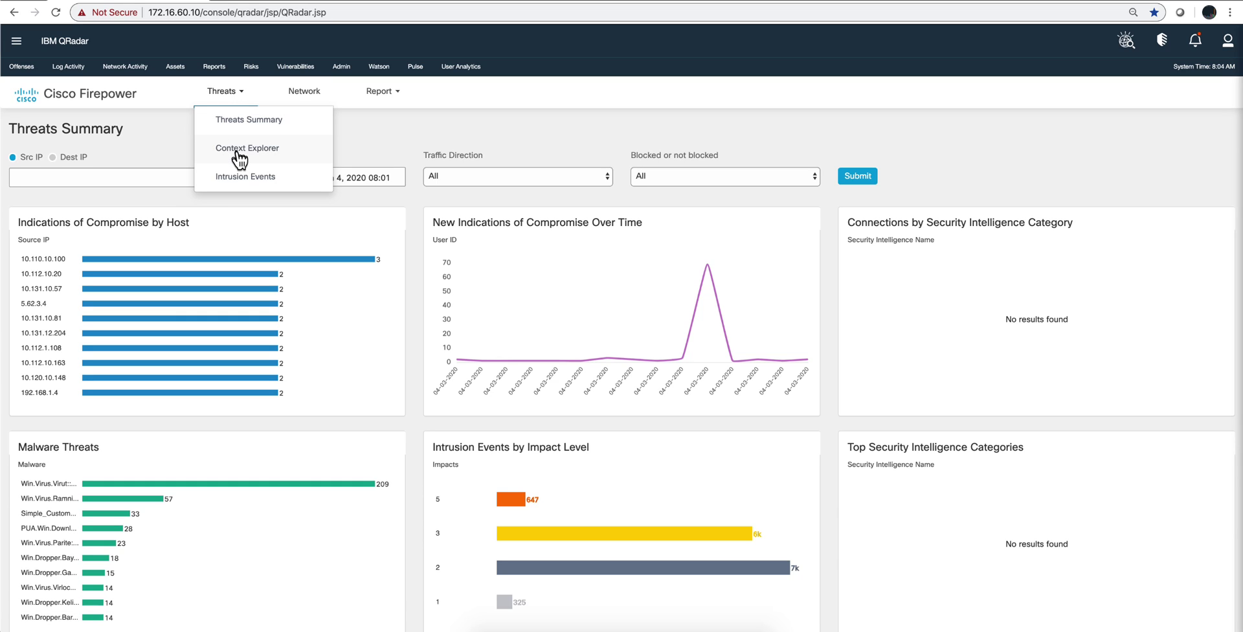
click(238, 150)
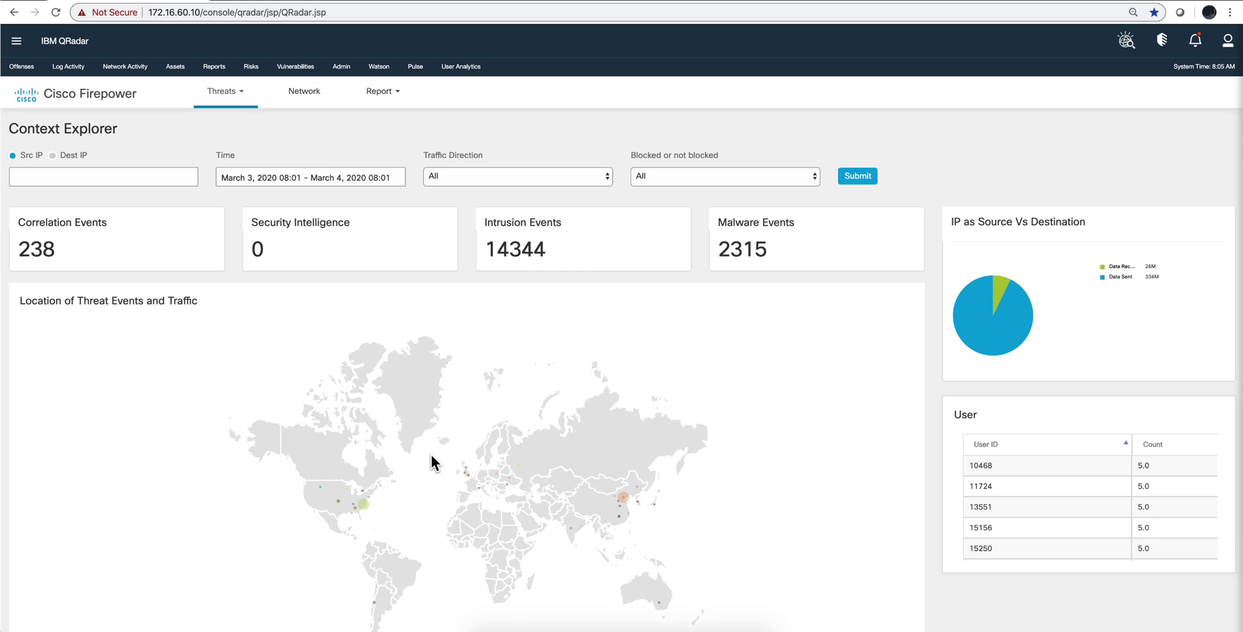
scroll(432, 454, down, 1)
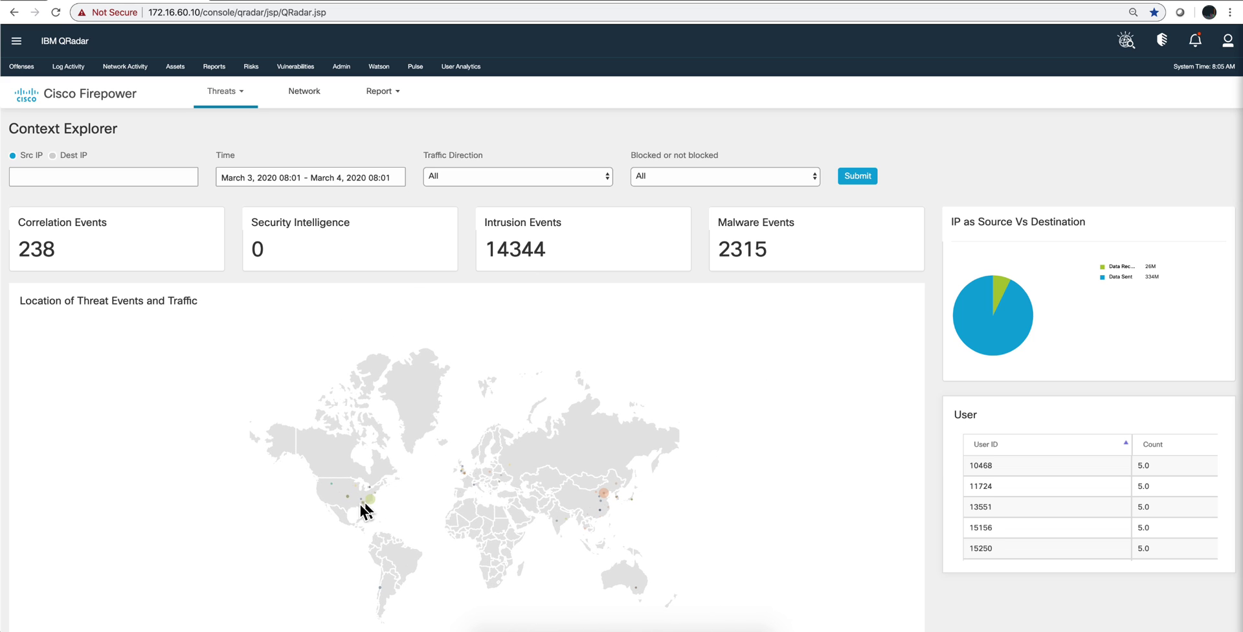
scroll(349, 502, up, 5)
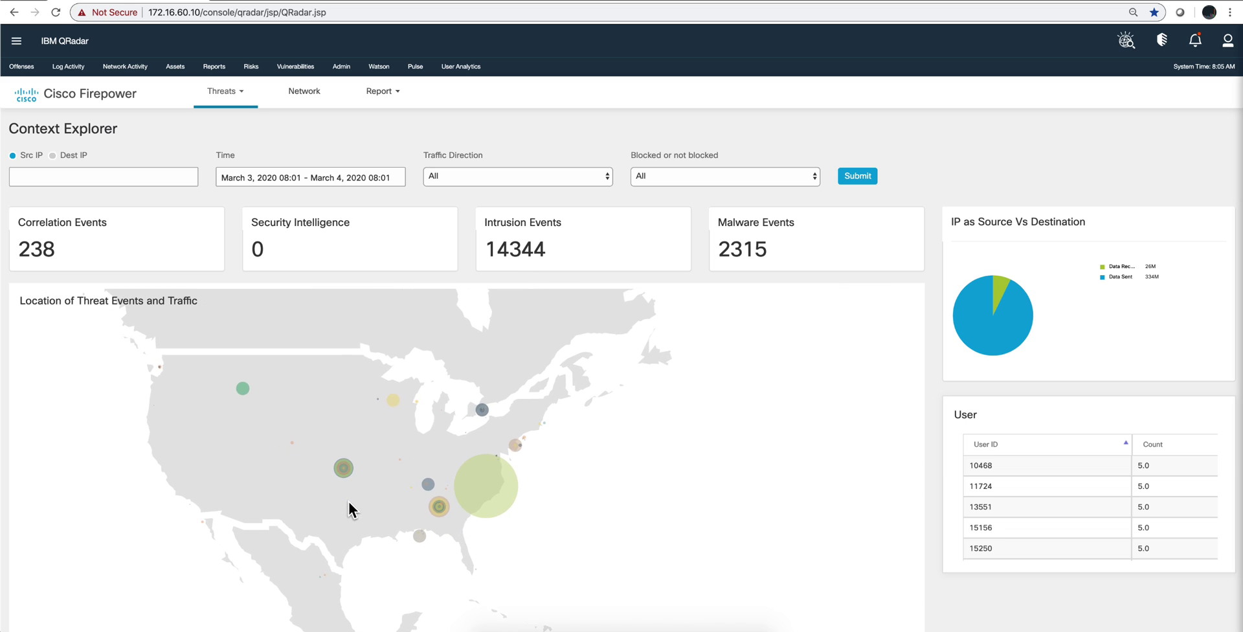
scroll(348, 503, up, 2)
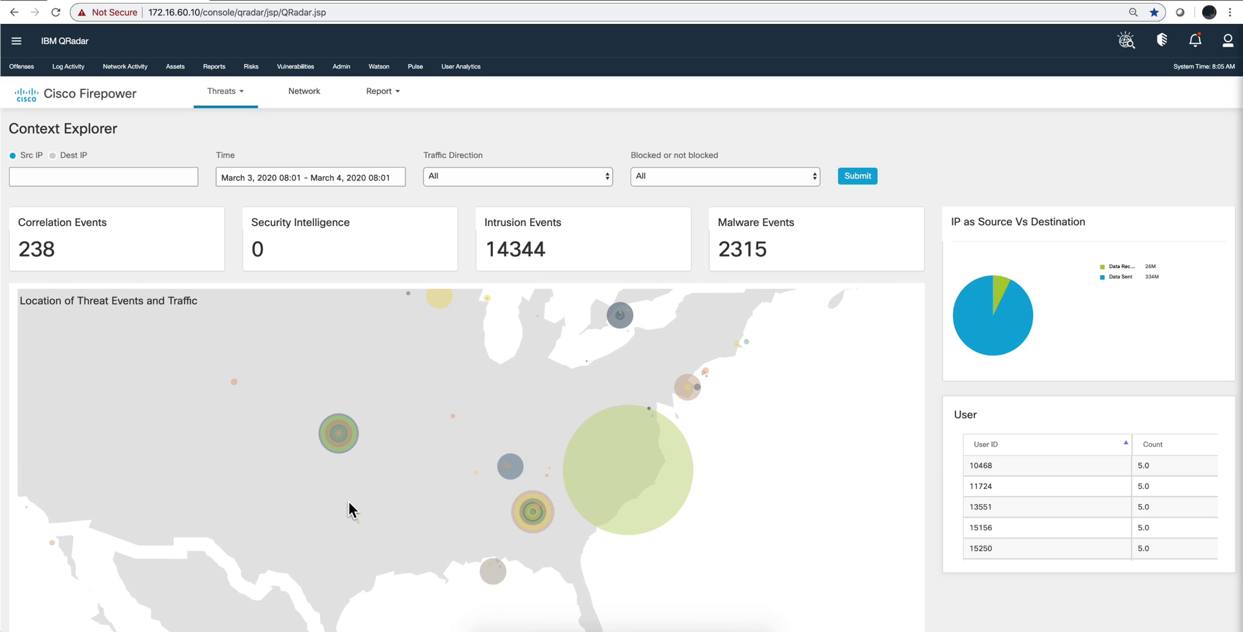
scroll(349, 503, down, 2)
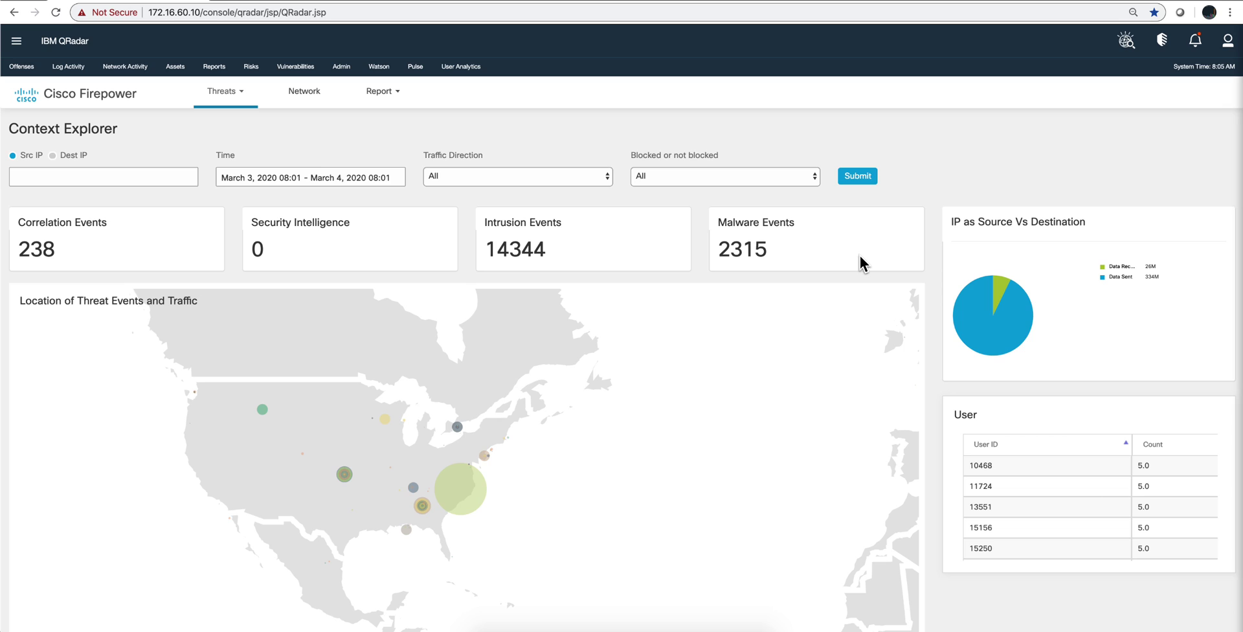
Open the Intrusion Events threats page to view its timeline, high-severity, event direction and sensor charts
click(231, 102)
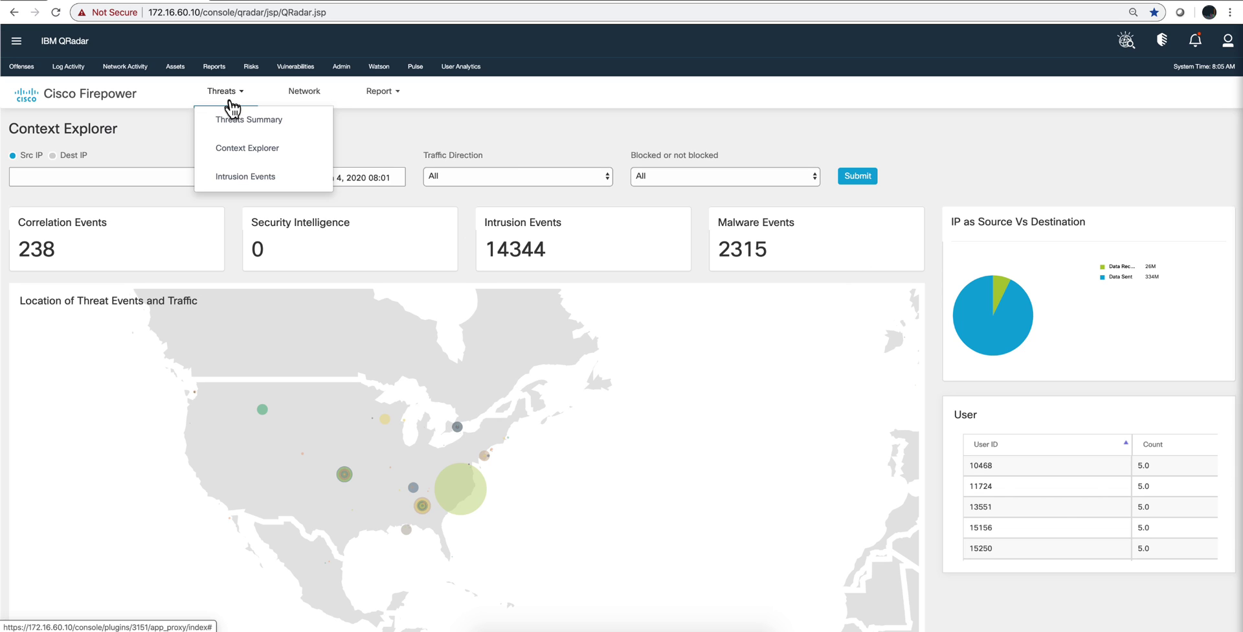
click(231, 184)
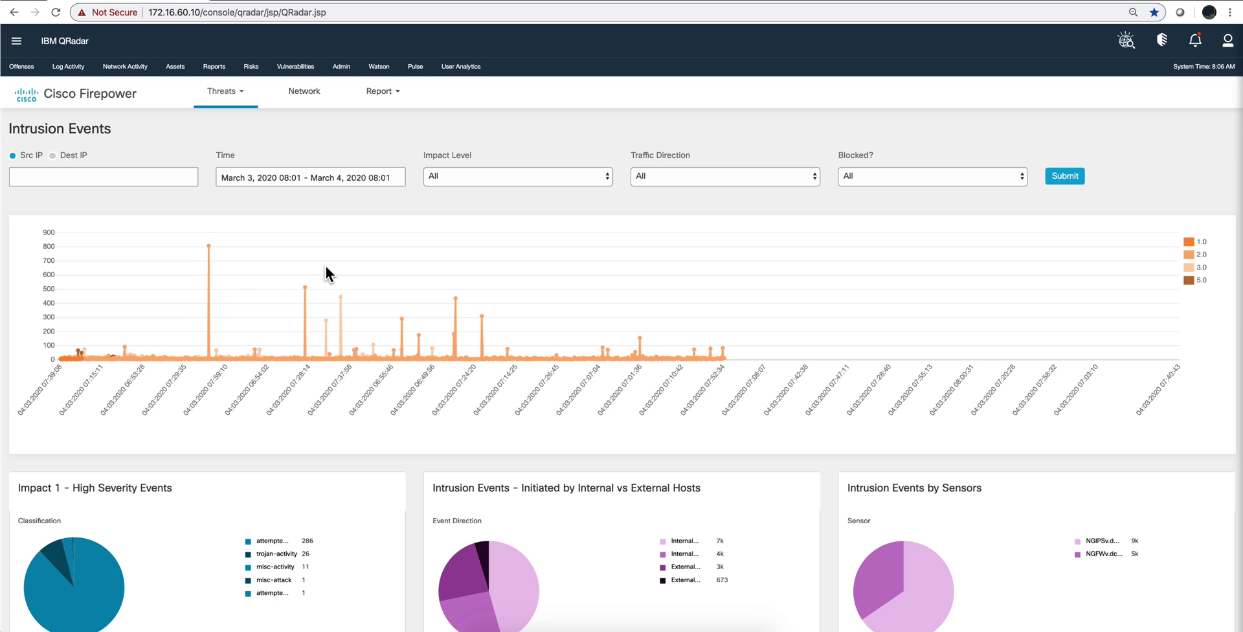
View the Network Summary page, and open the Indications of Compromise by Host Report
click(305, 99)
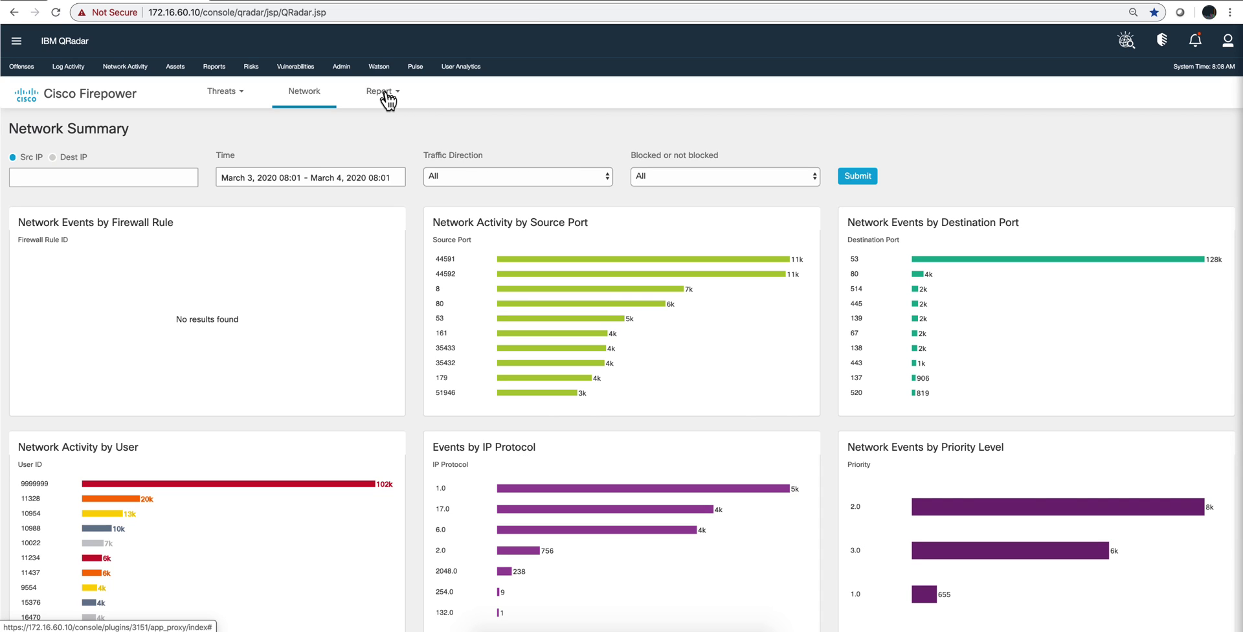
click(384, 94)
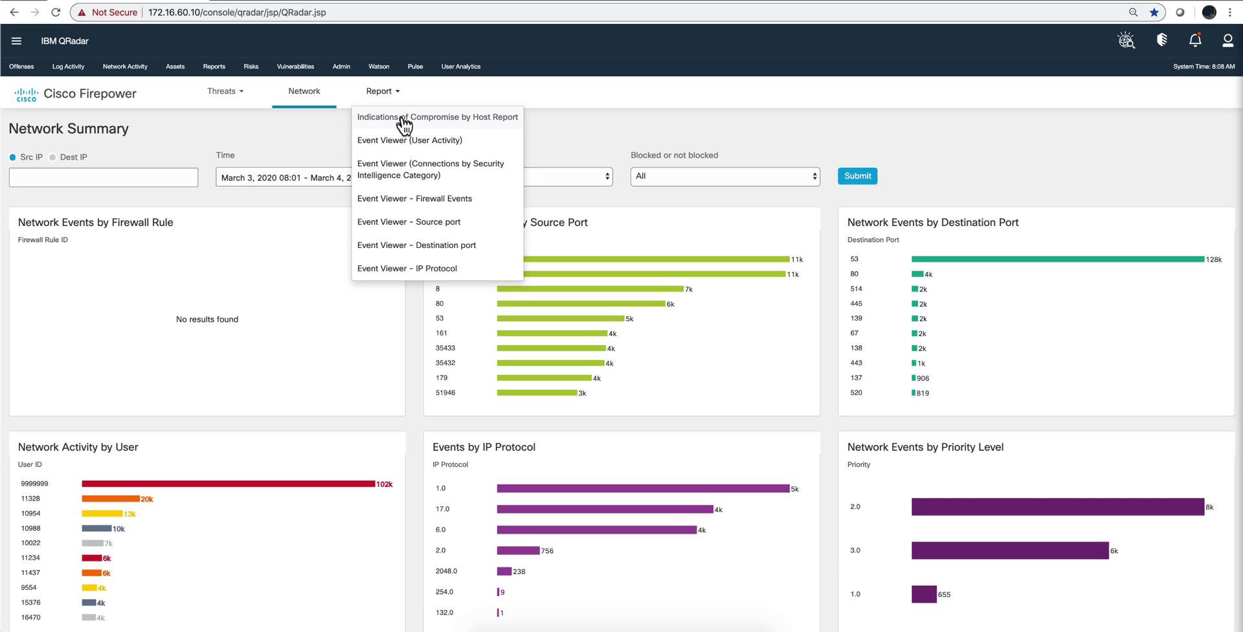
click(404, 119)
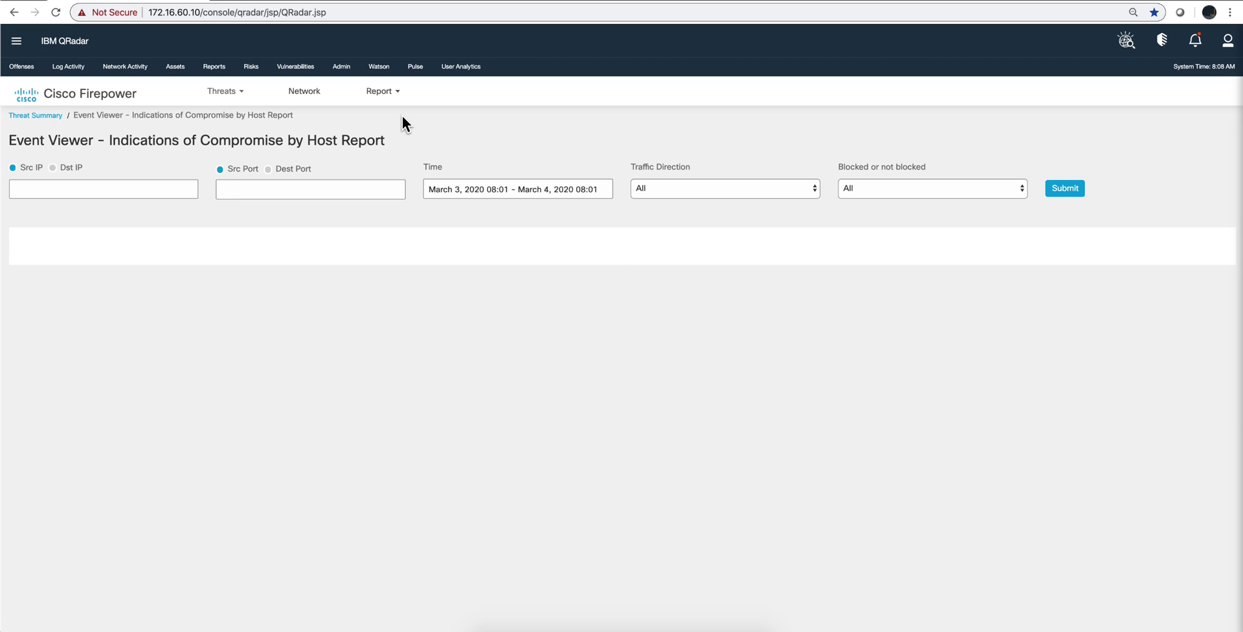